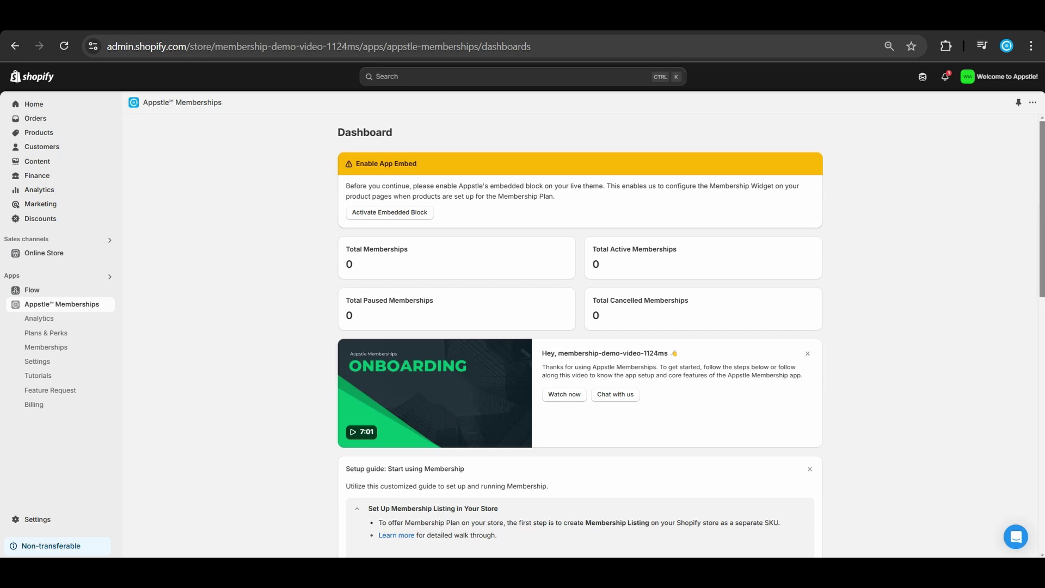
- Review the Portal, Manage Button, Checkout, Plans, Perks and Listing setup guide steps
drag(1043, 190, 1040, 270)
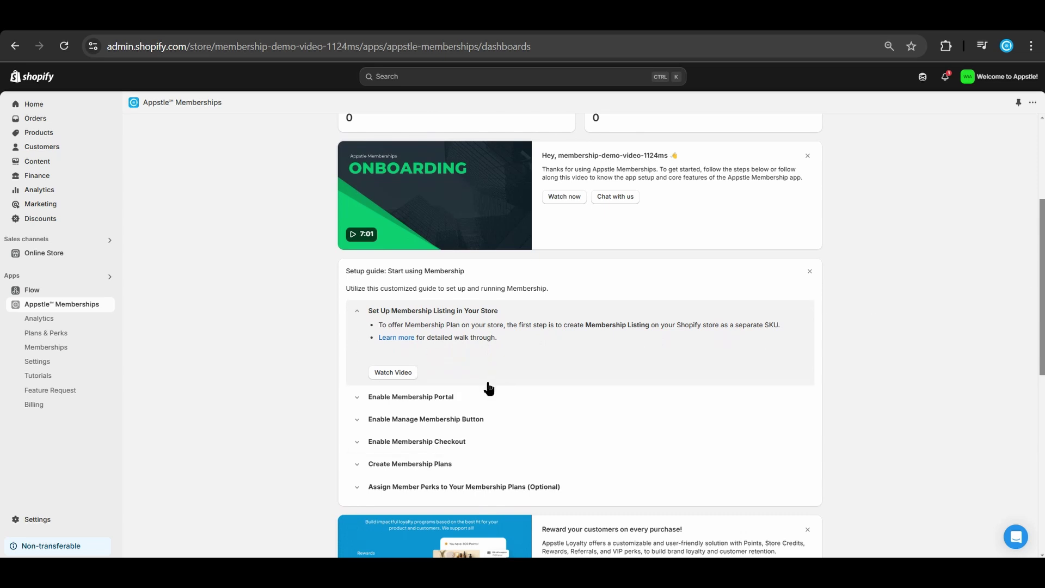
click(452, 397)
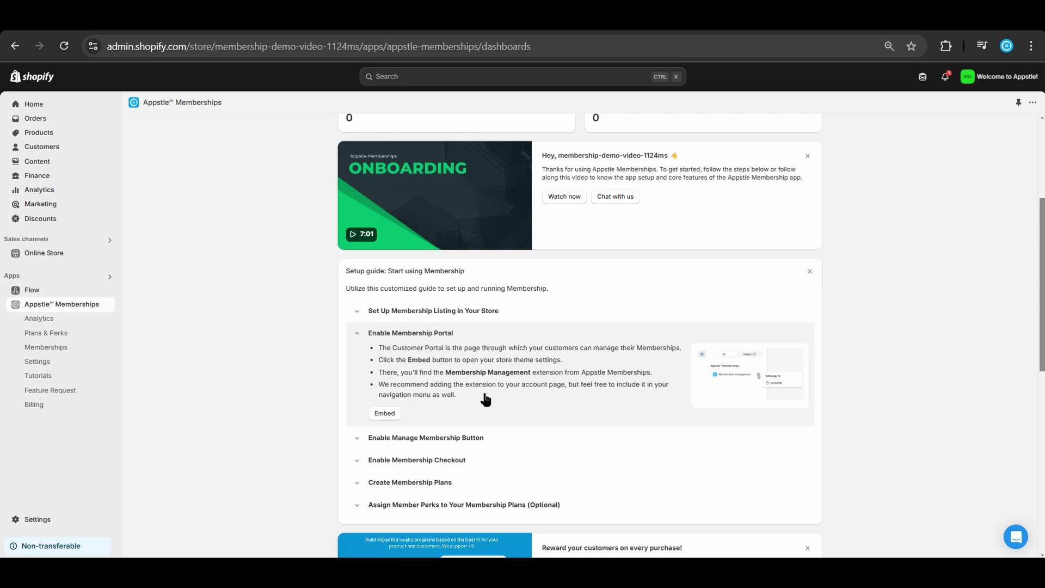
click(427, 437)
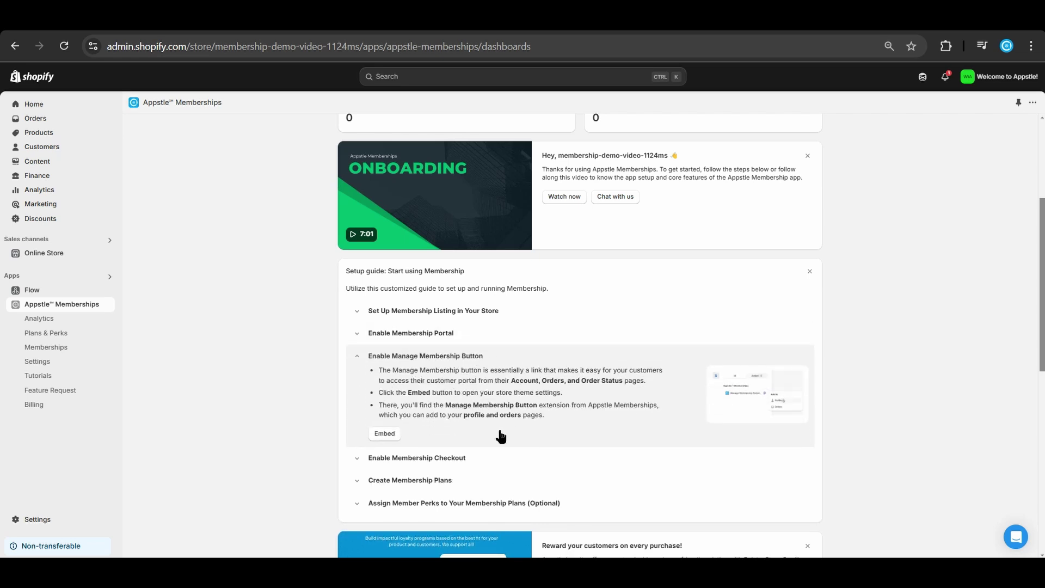
click(448, 459)
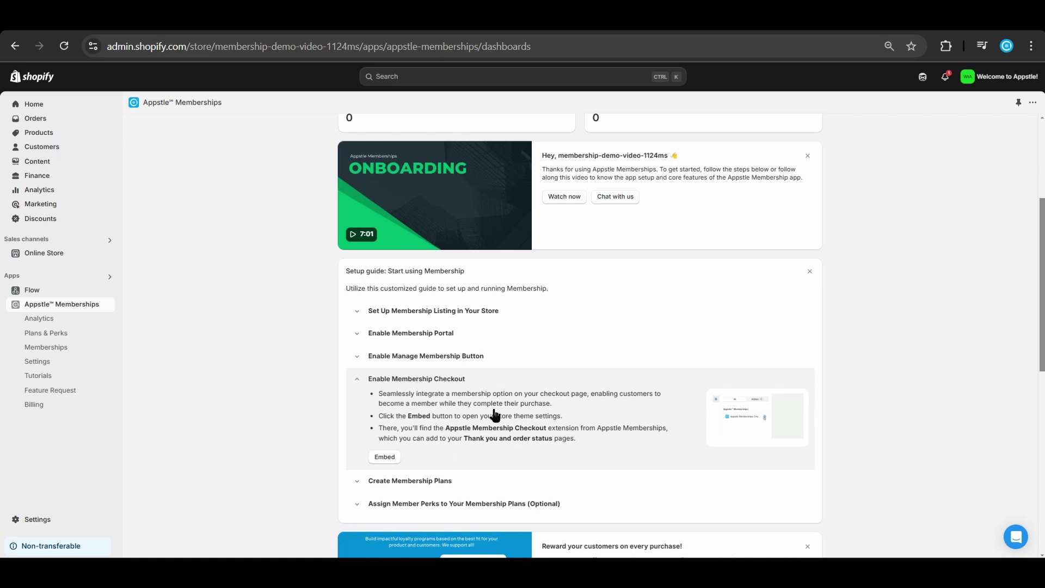
click(442, 483)
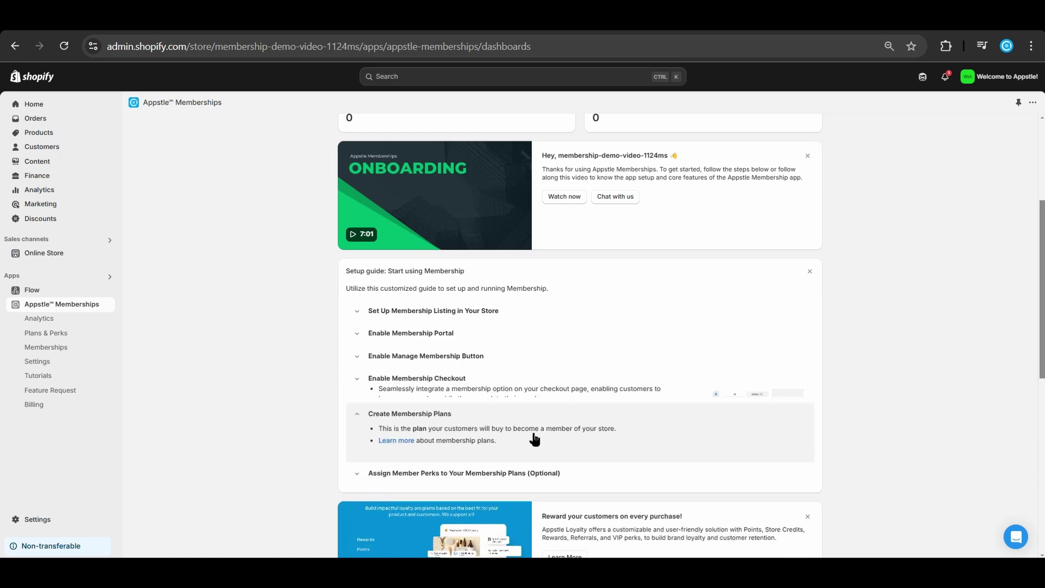
click(478, 468)
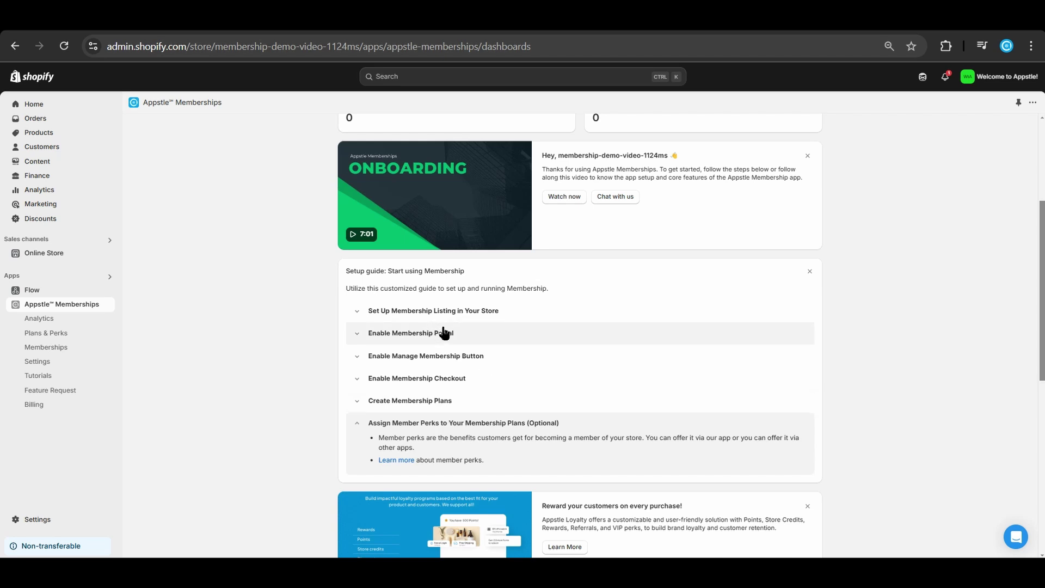
click(368, 316)
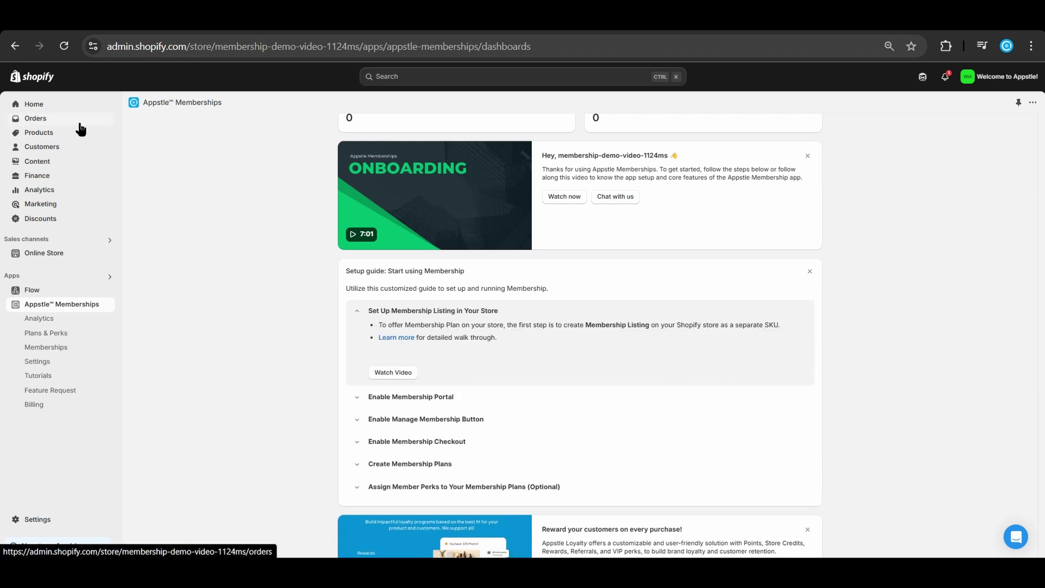
- Create a new product titled Premium Membership with the appstle-Logo-Final image
click(85, 133)
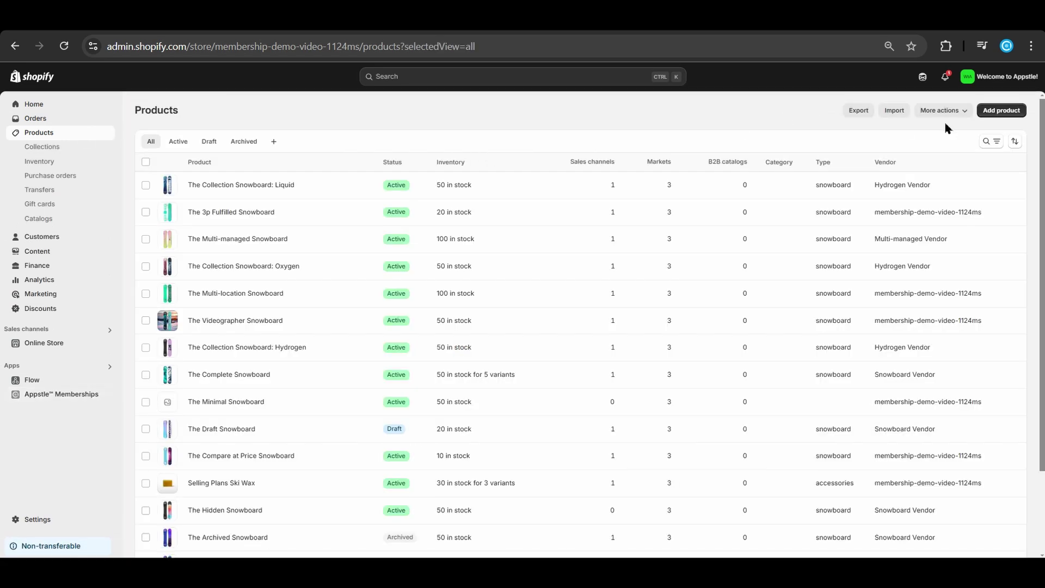
click(1001, 110)
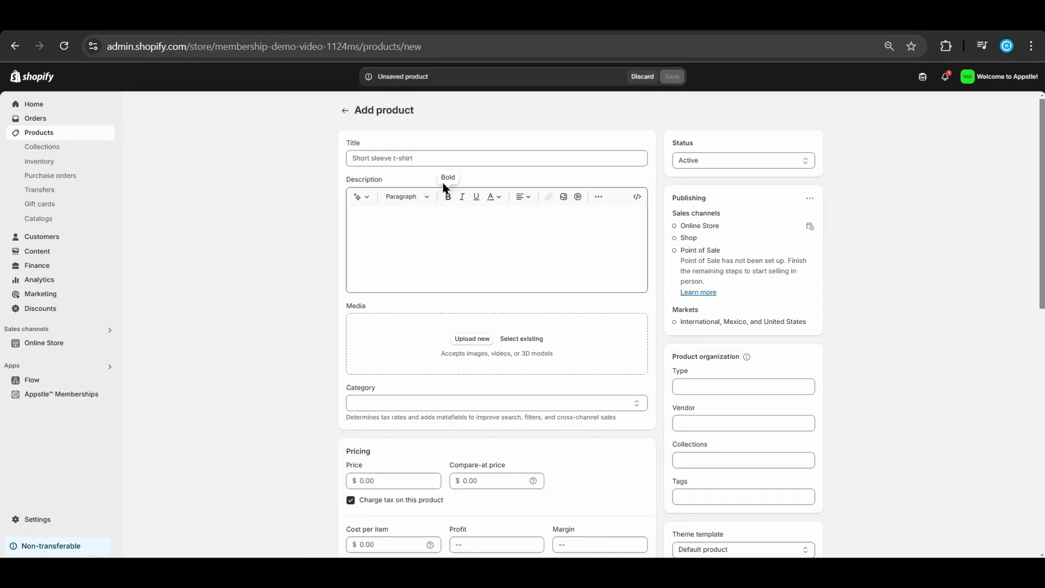
click(408, 158)
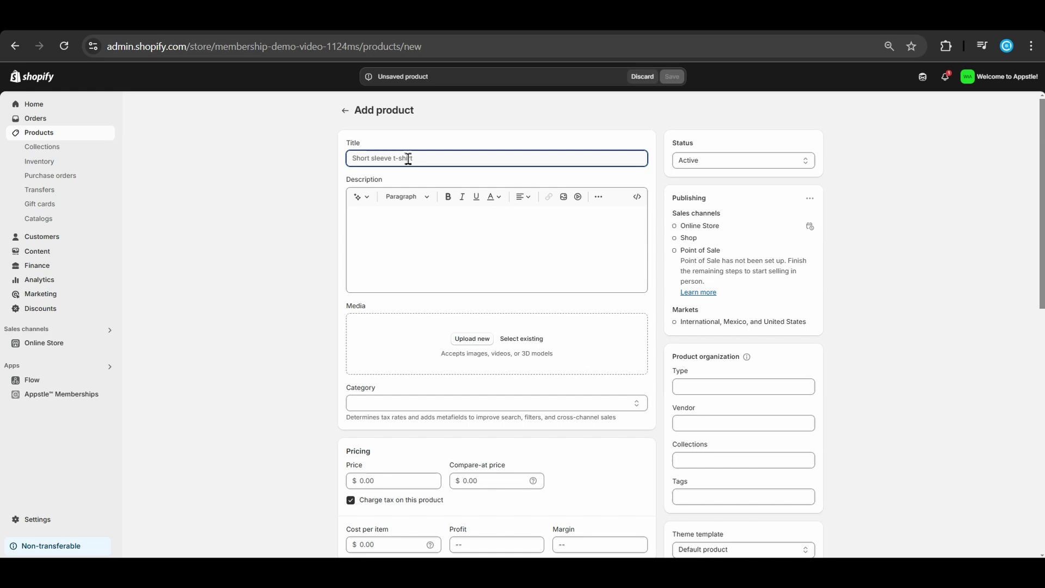
text(Premium Membership)
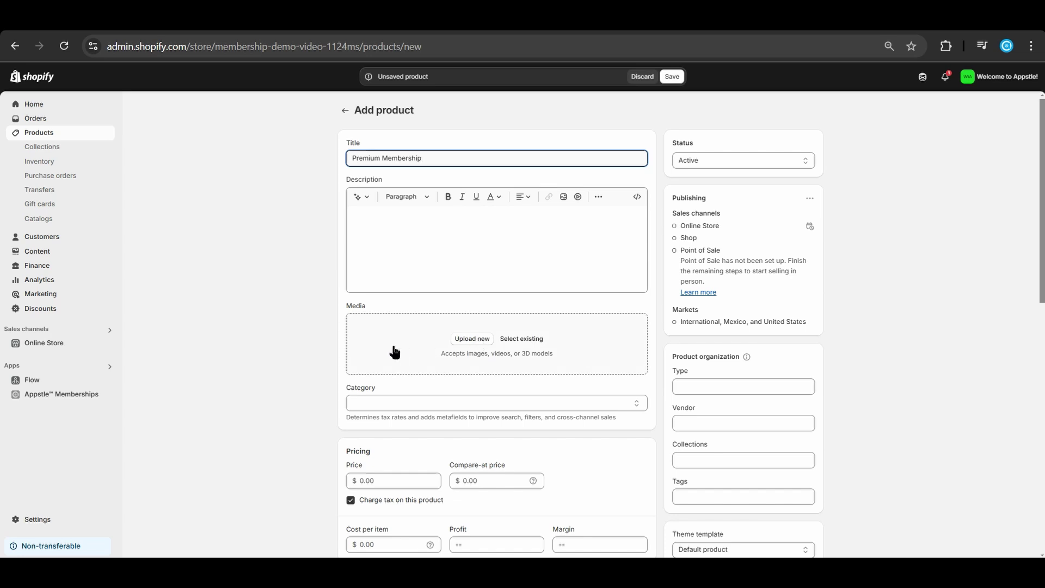
click(520, 340)
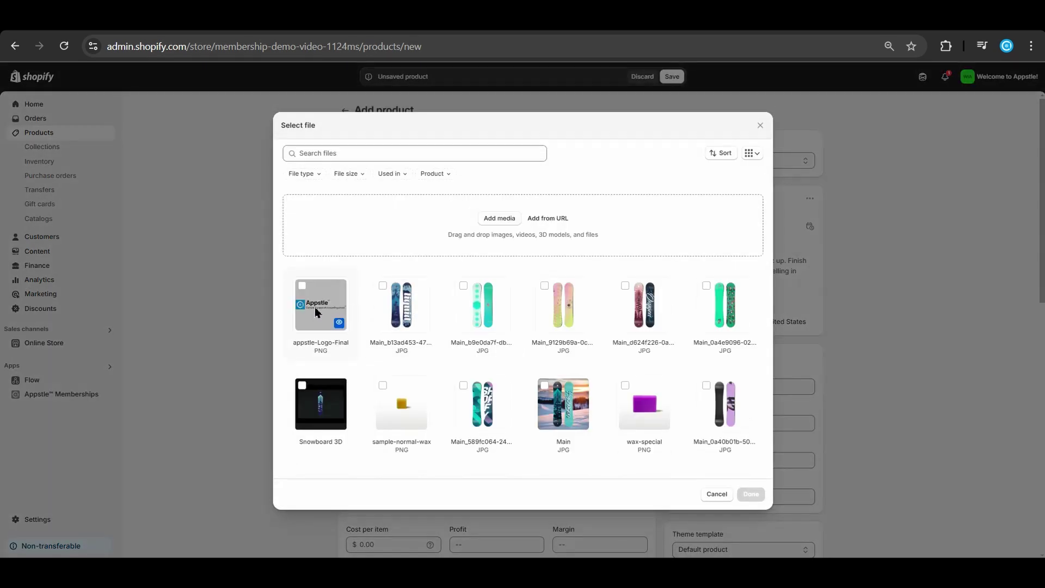
click(317, 311)
click(746, 494)
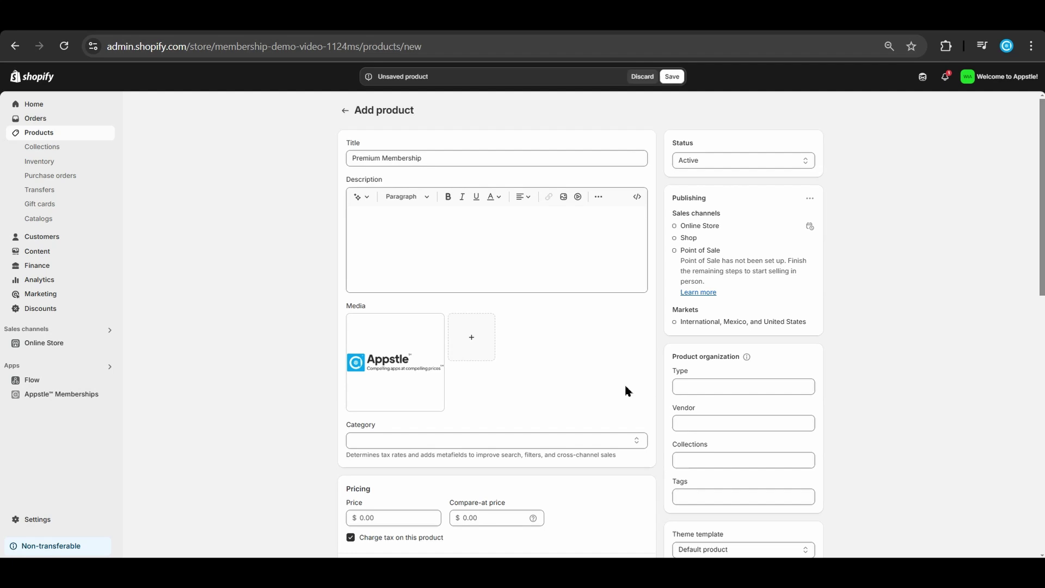
- Turn off inventory tracking, set price 20, mark it non-physical, and save
scroll(625, 390, down, 3)
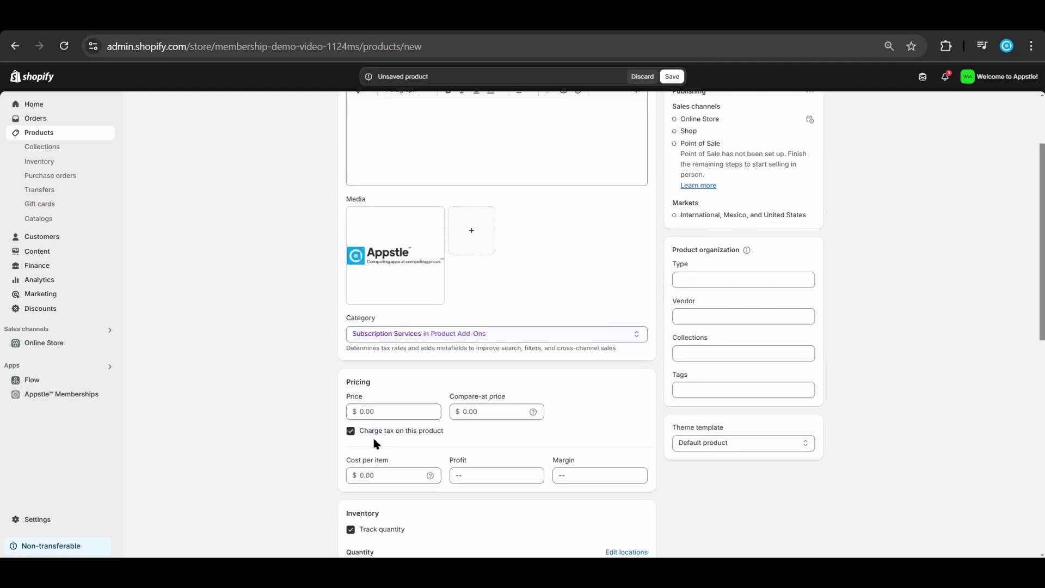
scroll(379, 438, down, 4)
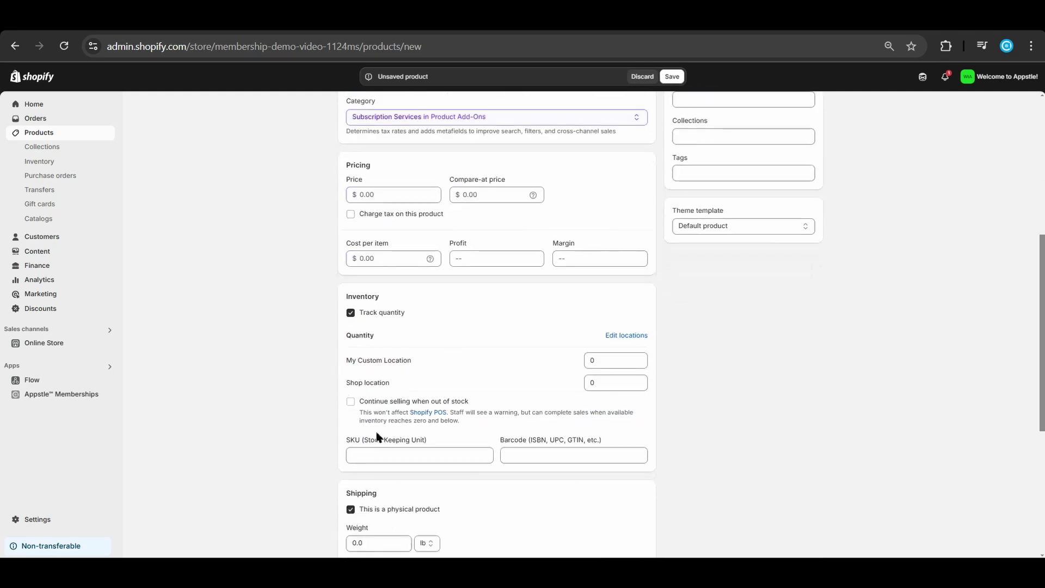
click(391, 313)
click(424, 195)
text(2)
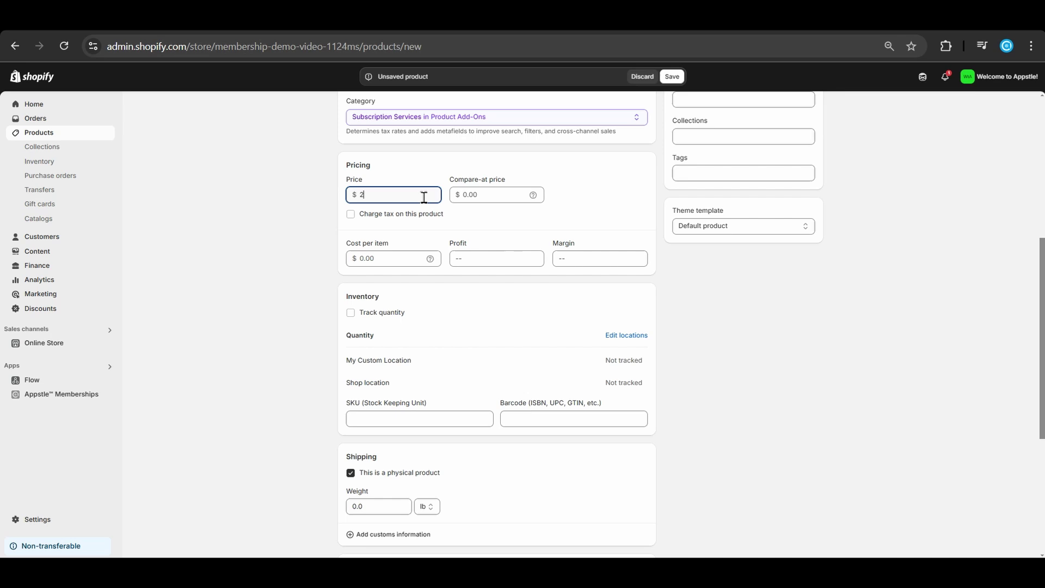
text(0)
scroll(552, 380, down, 1)
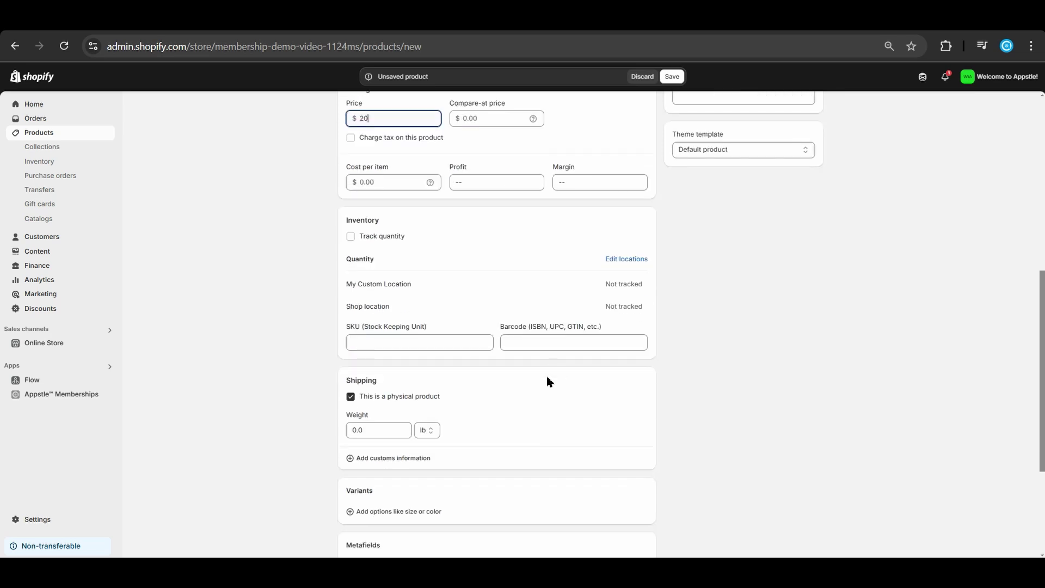
click(392, 402)
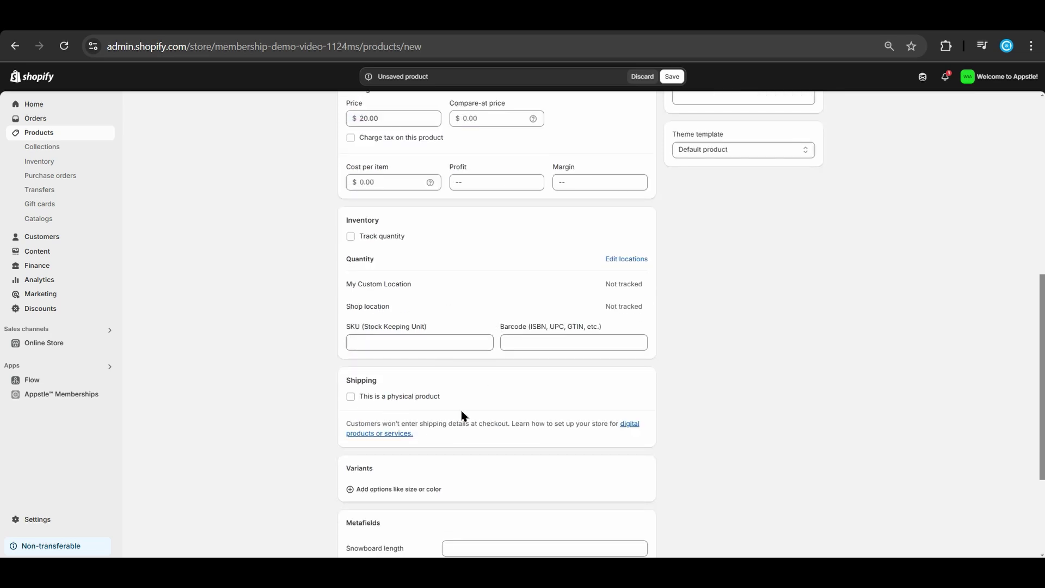
click(672, 77)
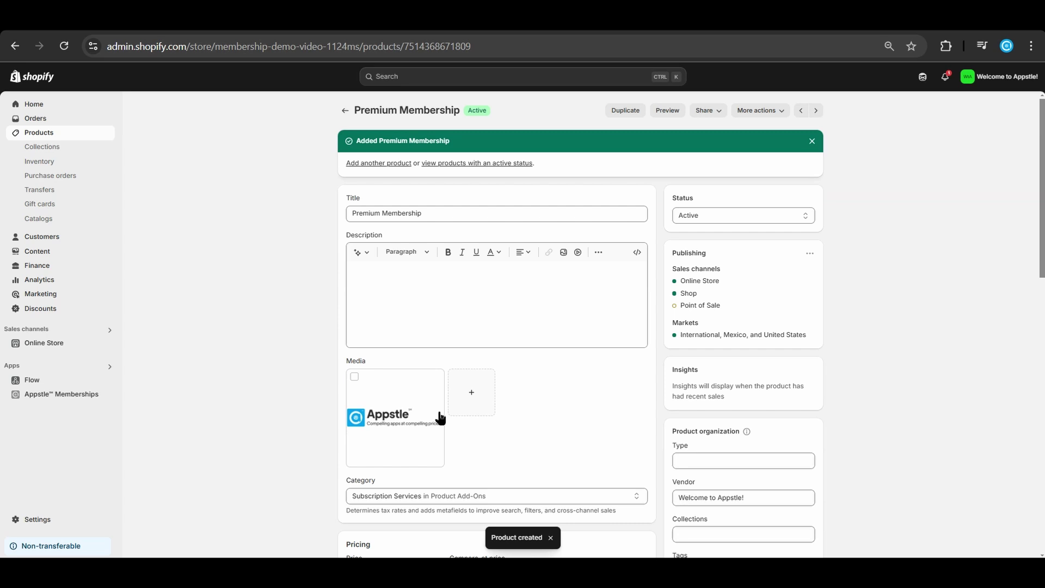
- Open Appstle Memberships and expand the Enable Membership Portal setup step
click(87, 396)
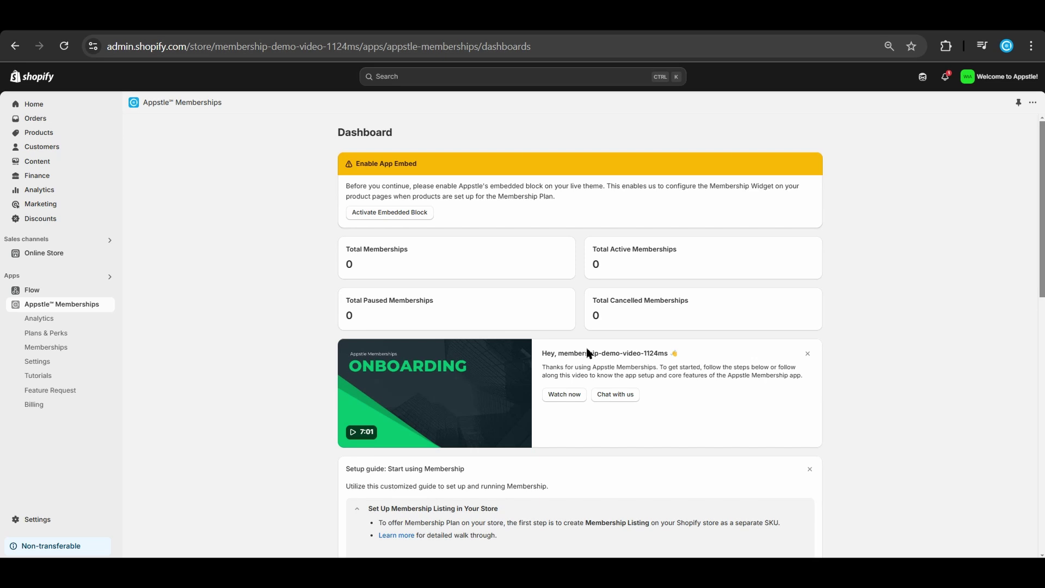
scroll(588, 353, down, 4)
scroll(588, 352, down, 1)
click(426, 340)
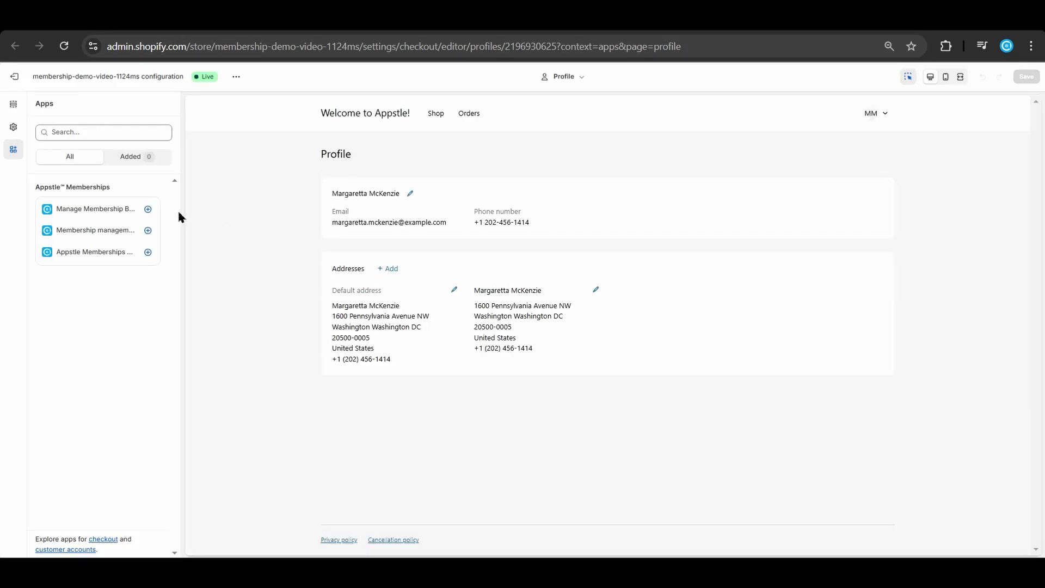
- Add the Manage Membership Button block to the Profile and Orders pages
click(148, 210)
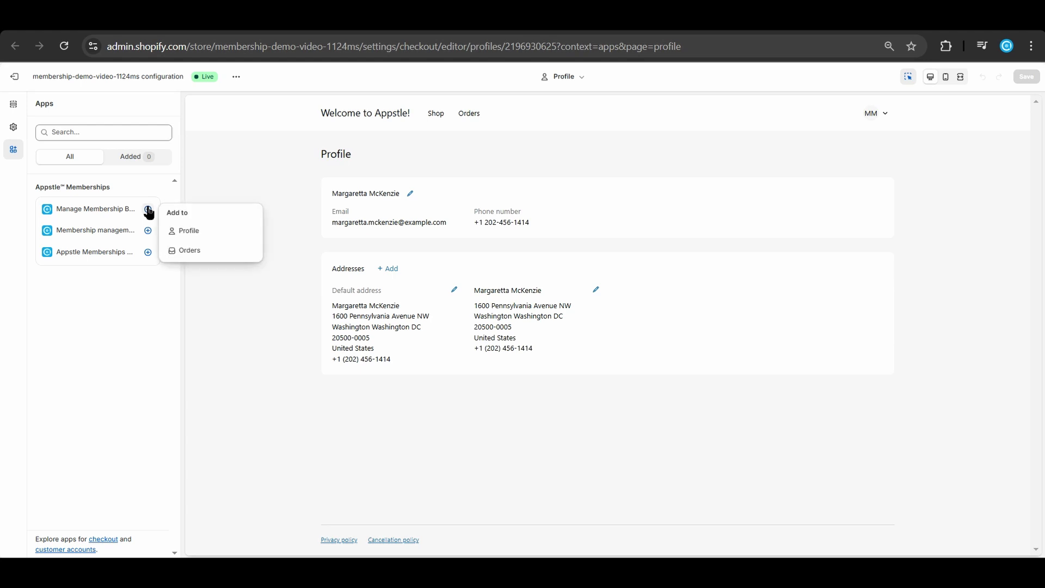
click(200, 234)
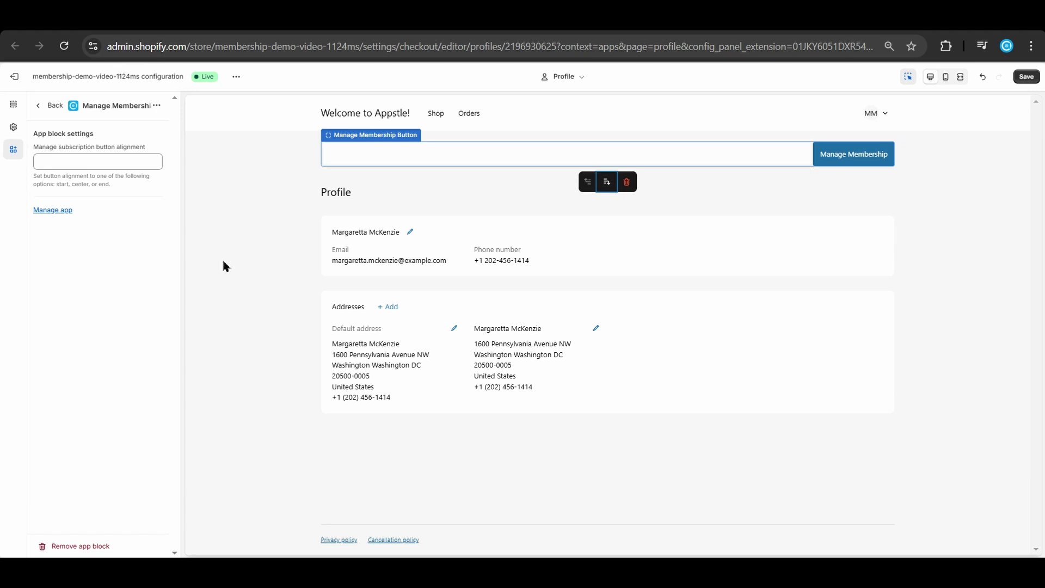
click(41, 106)
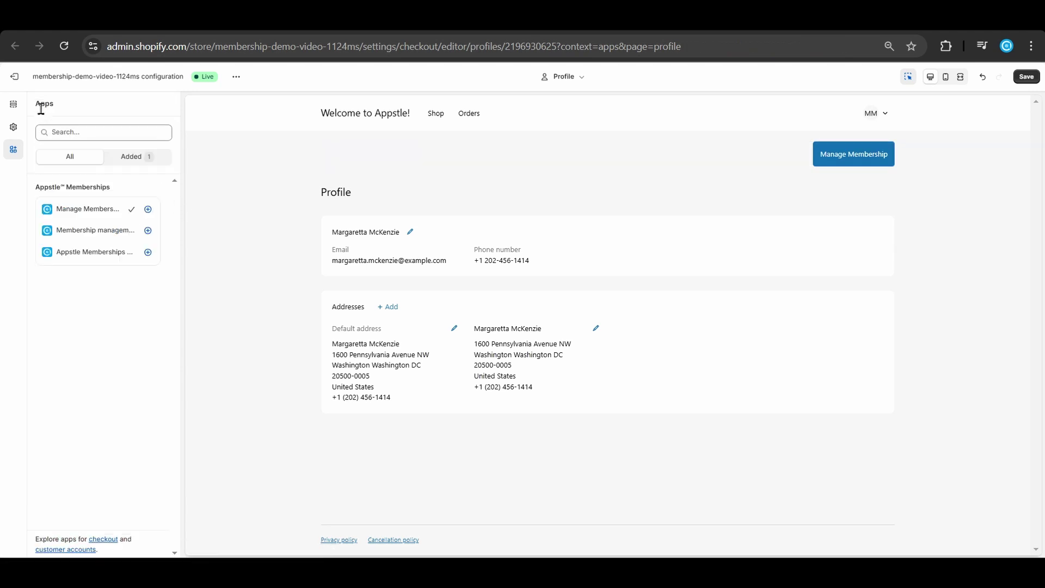
click(148, 210)
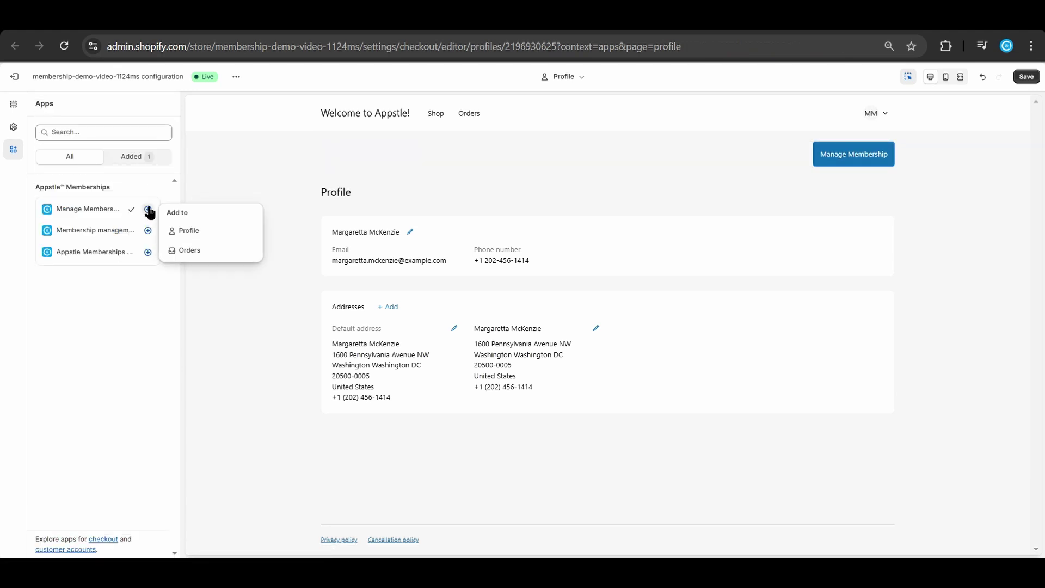
click(227, 255)
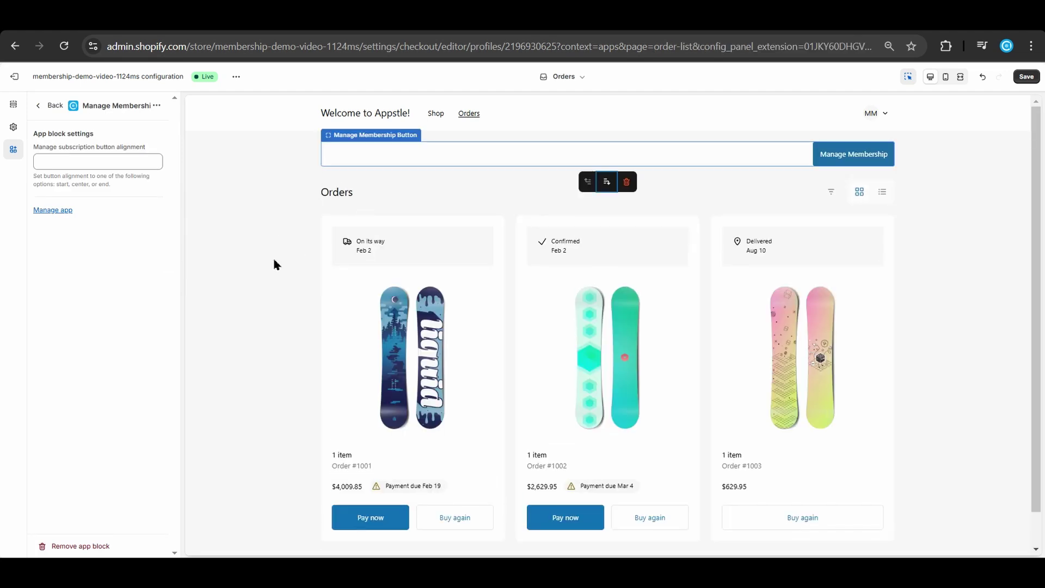
- Add the Membership management page block to Accounts
click(53, 107)
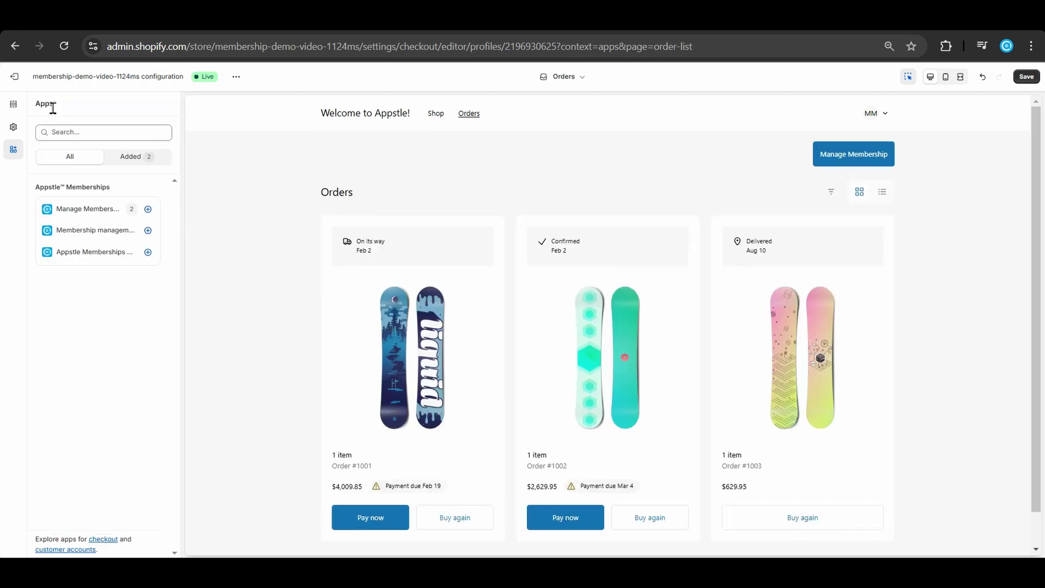
click(148, 230)
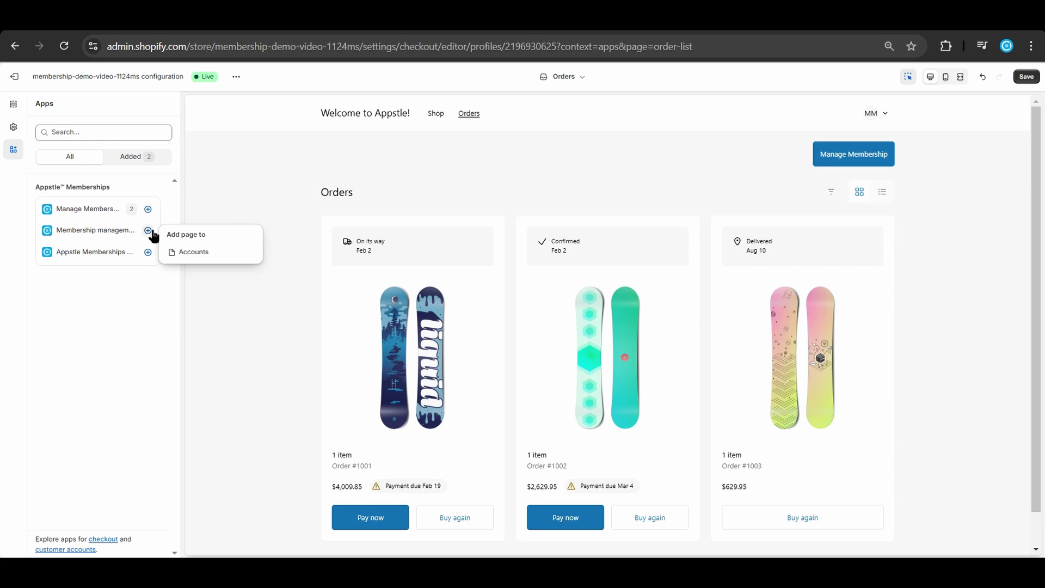
click(204, 259)
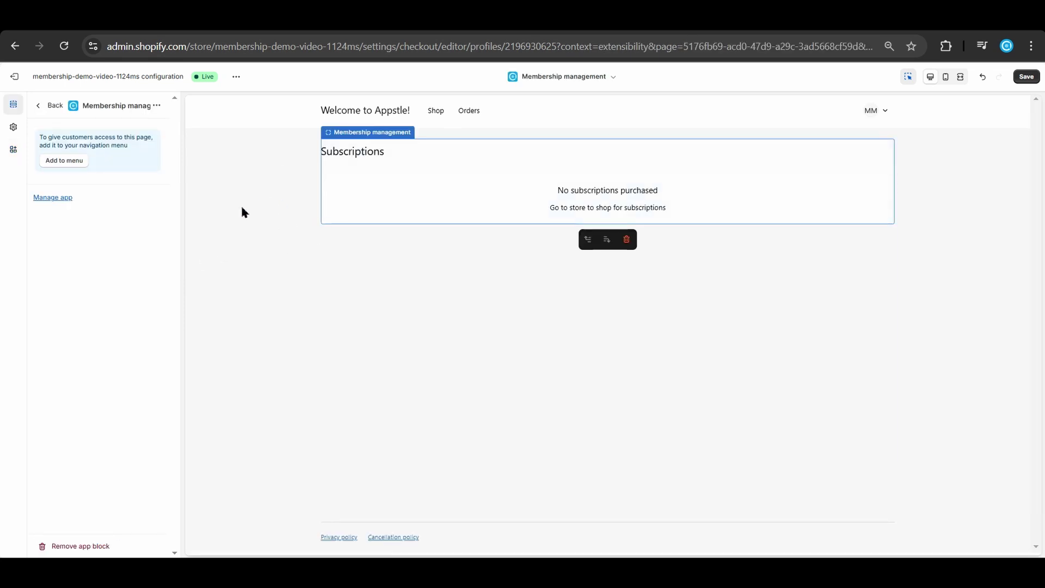
- Place the membership checkout block on the Thank you page and save
click(39, 106)
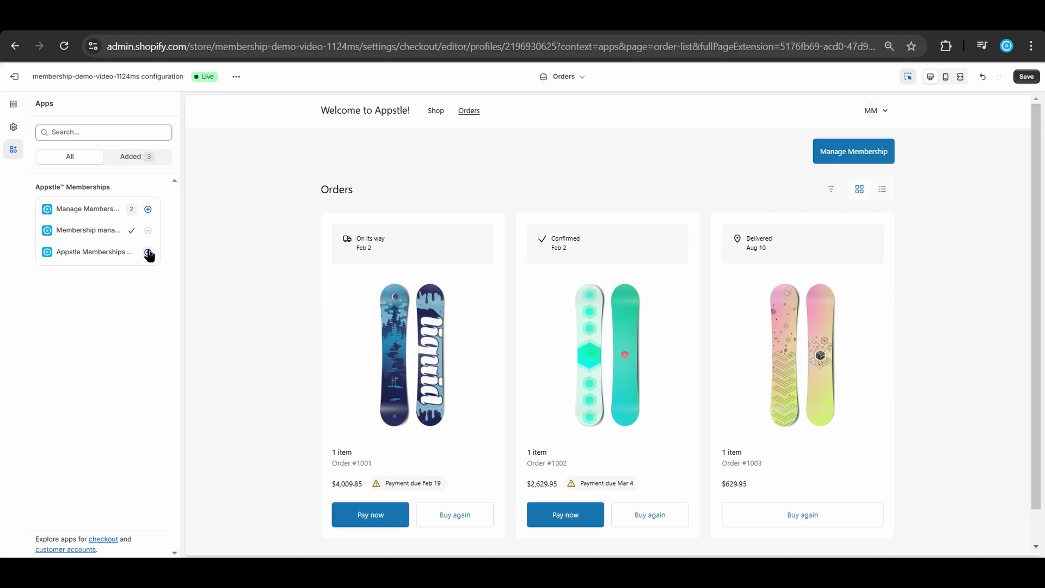
click(148, 253)
click(220, 278)
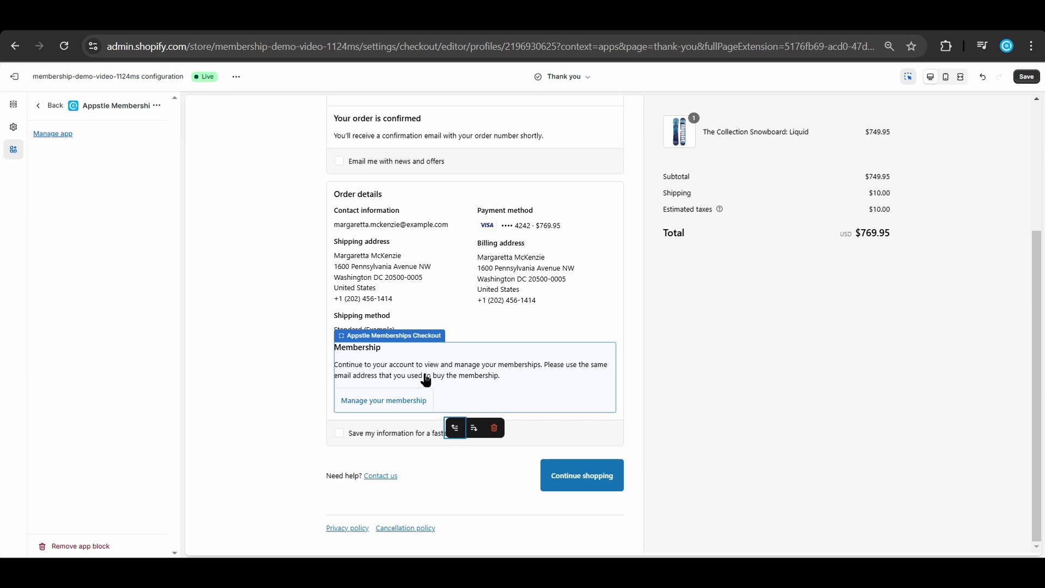
click(1026, 77)
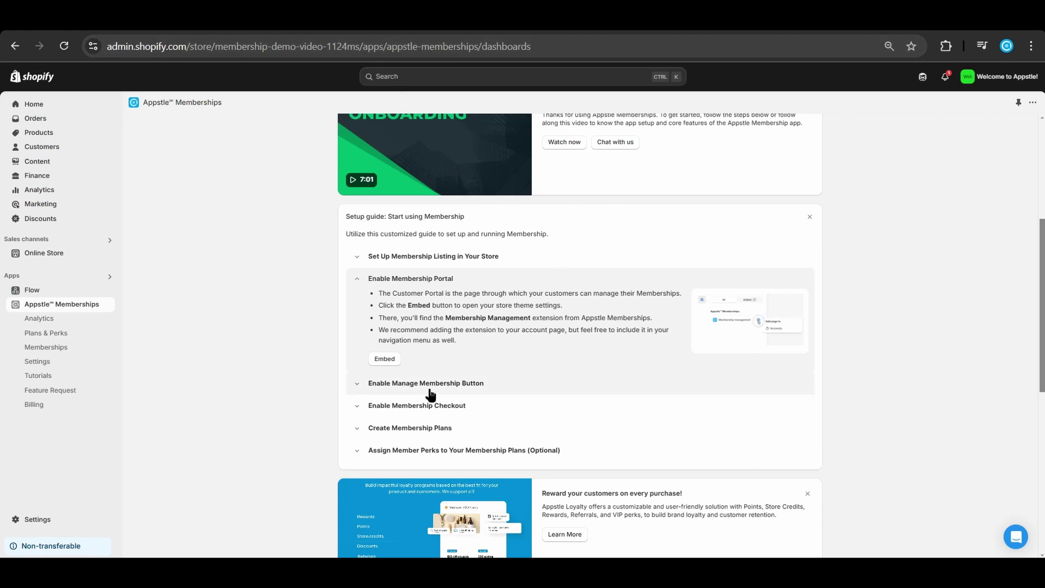
- Start a new membership plan named Premium Membership from Plans & Perks
click(439, 428)
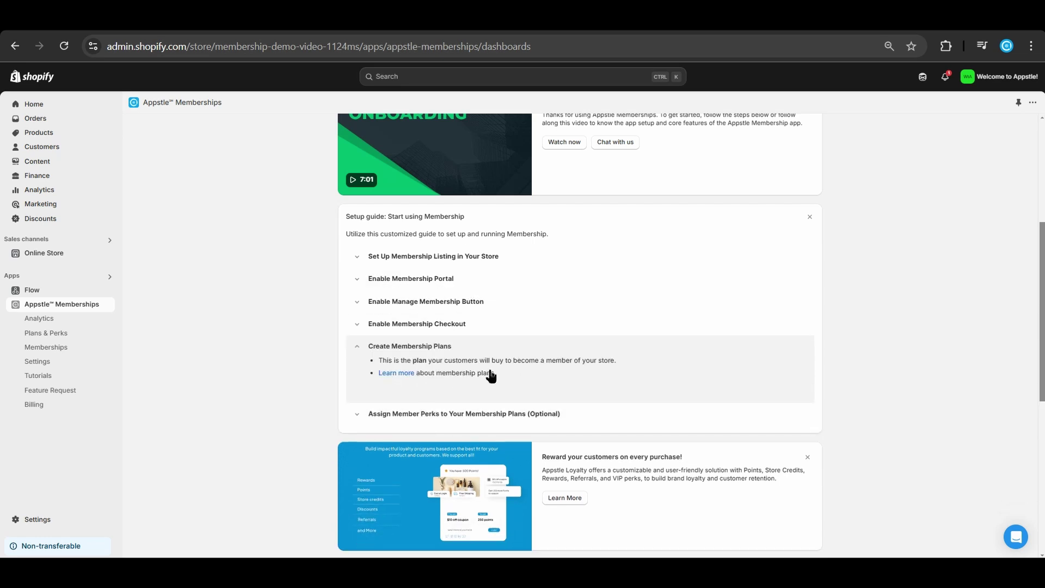
click(91, 333)
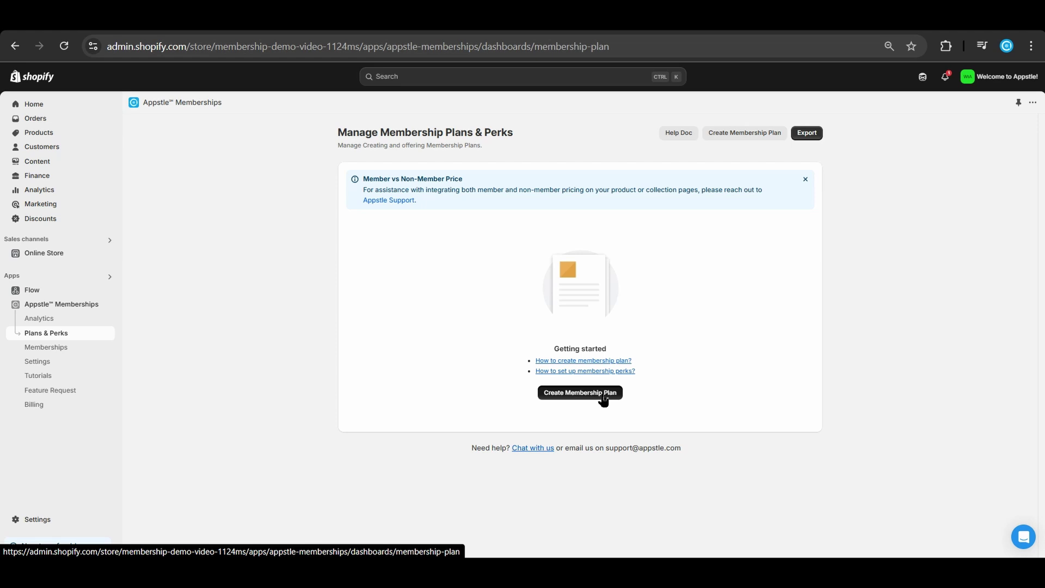
click(602, 396)
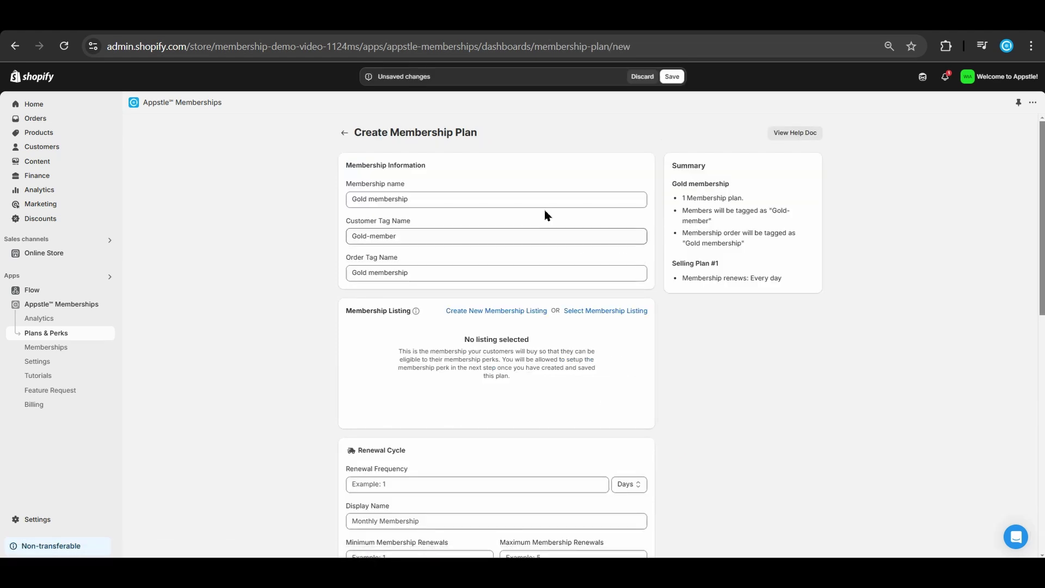
drag(435, 202, 325, 204)
text(Pre)
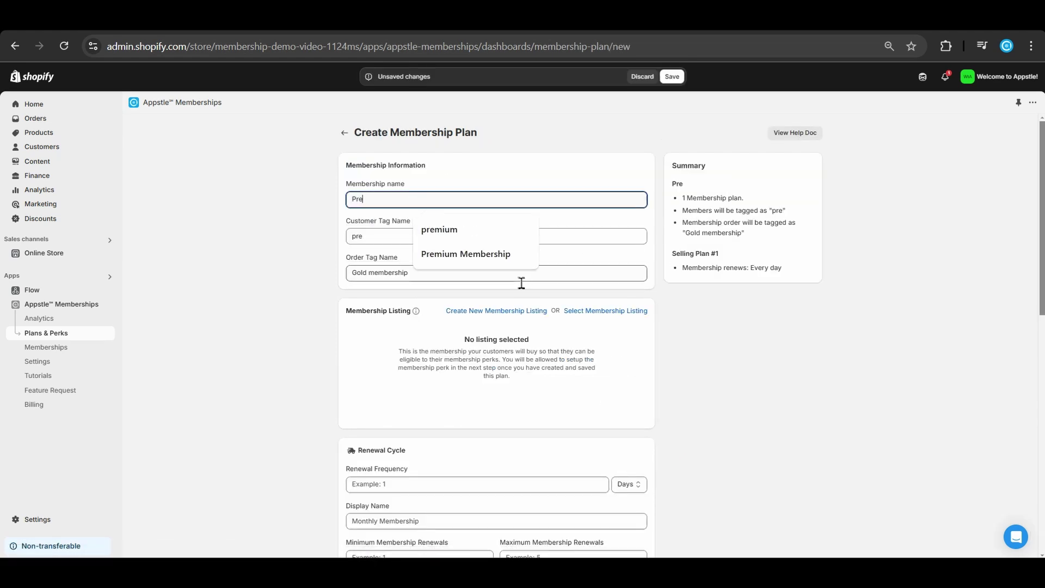
click(490, 260)
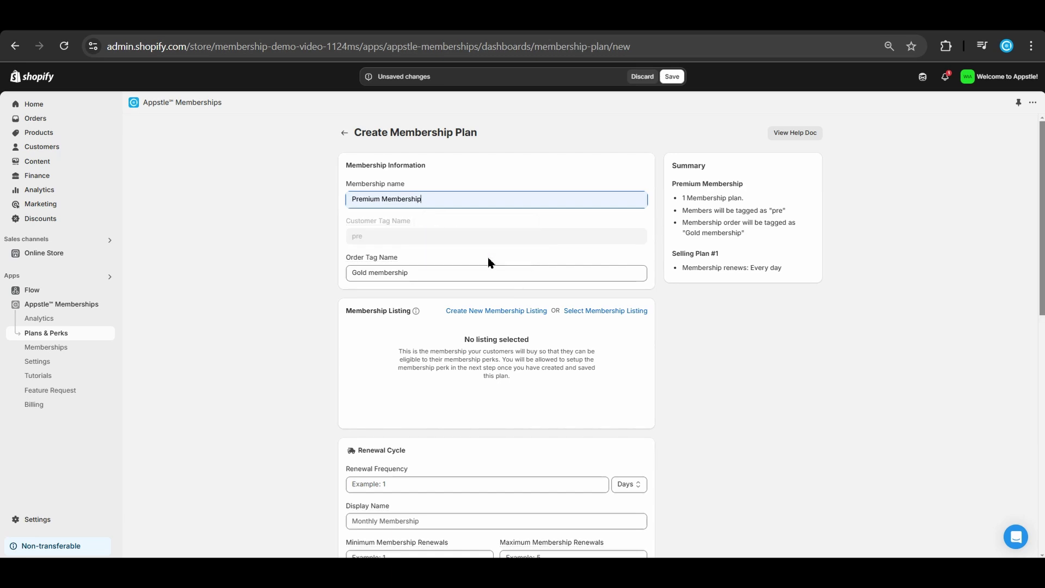
- Use premium-membership_0 as both the customer tag and order tag
click(417, 275)
click(415, 244)
drag(430, 236, 333, 240)
key(ctrl+c)
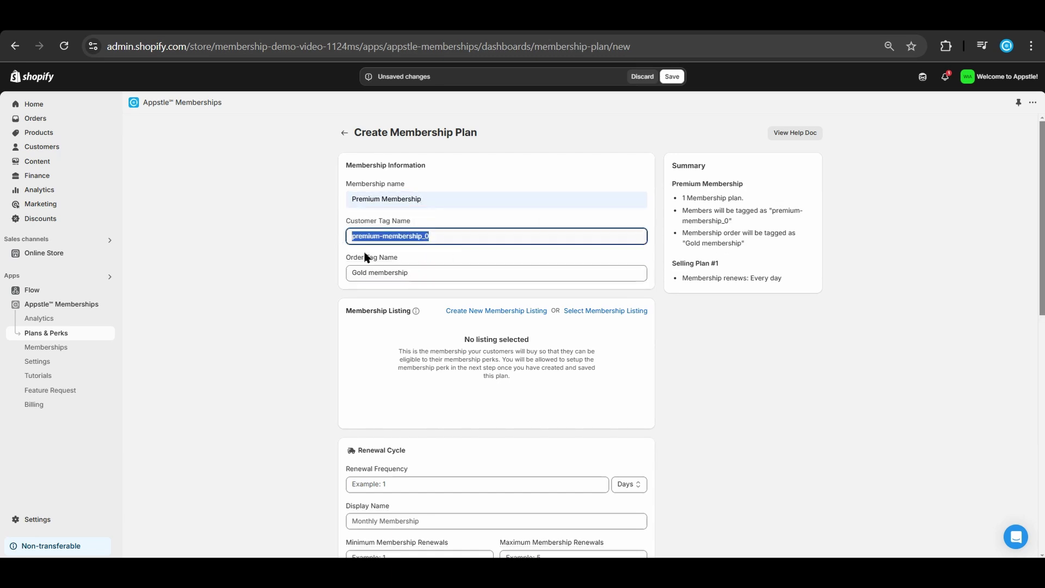
click(375, 270)
key(ctrl+a)
key(ctrl+v)
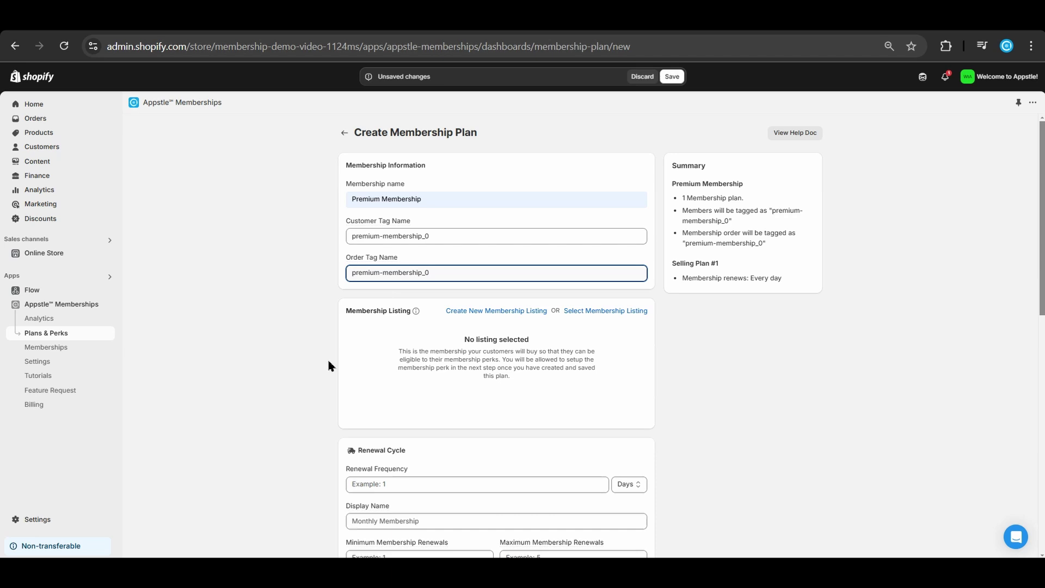
click(290, 366)
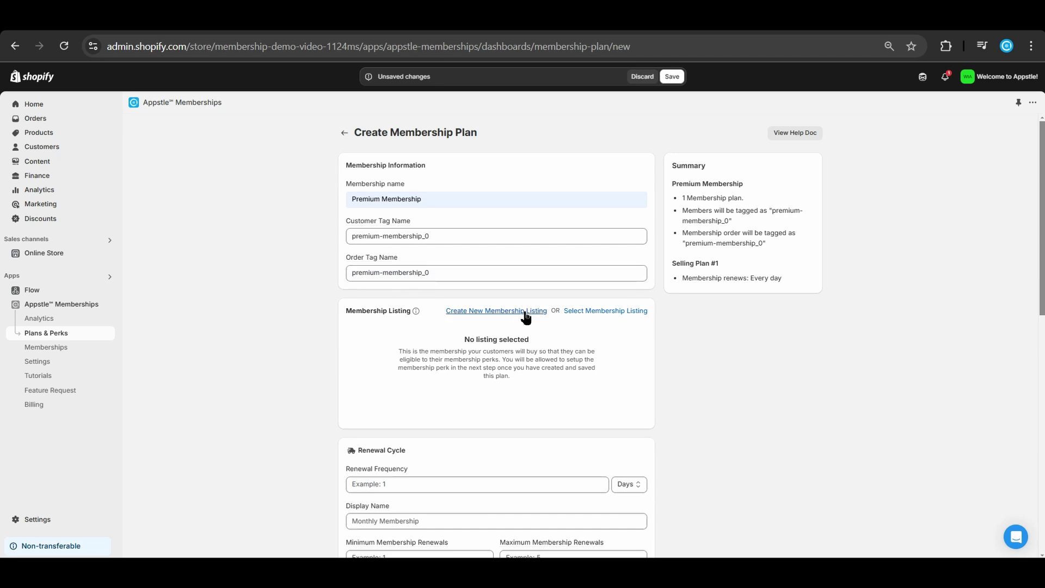
- Attach the Premium Membership product as listing and set renewal to every 1 month
click(572, 312)
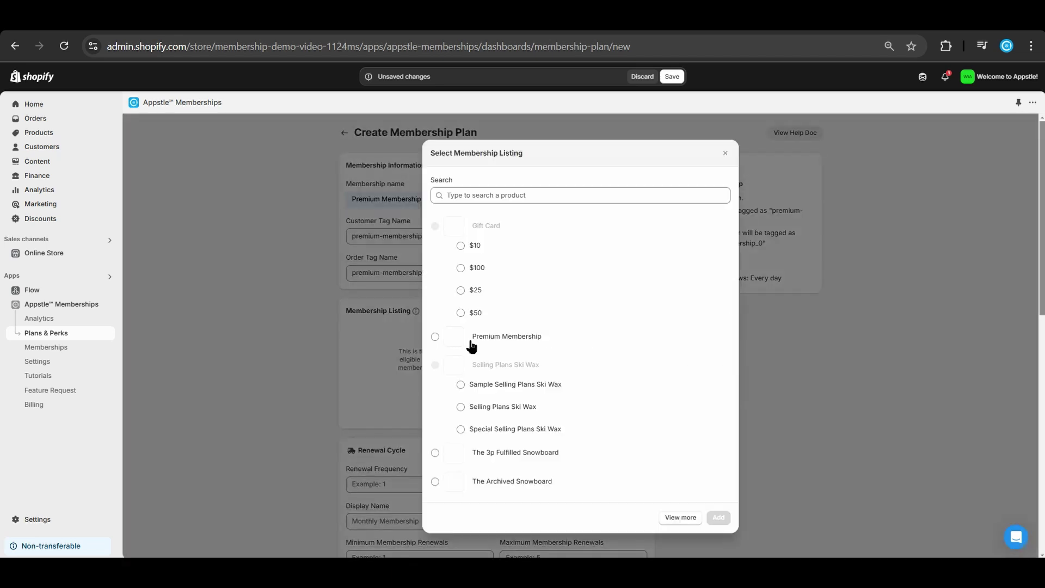
click(435, 336)
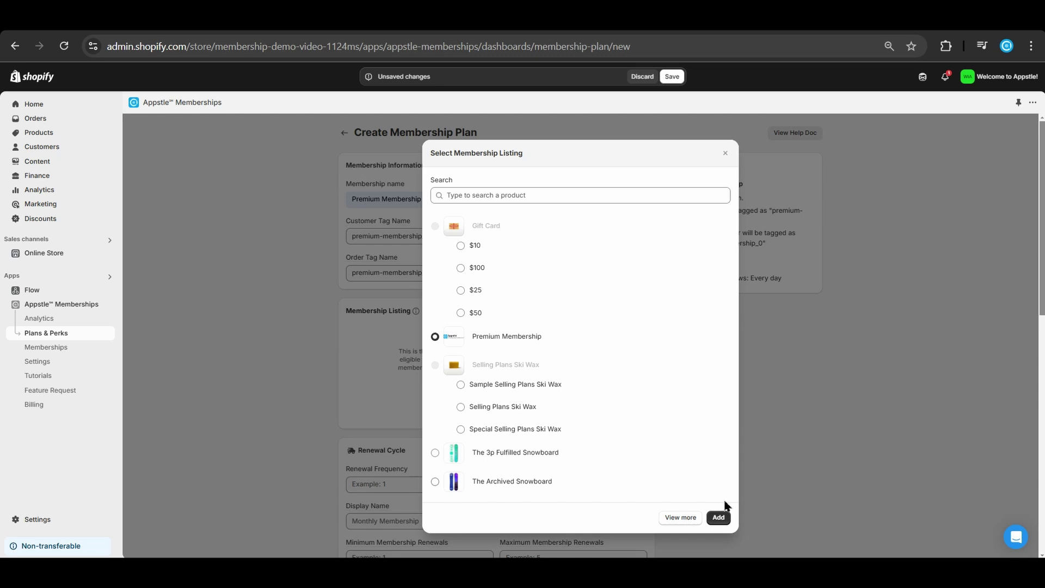
click(718, 518)
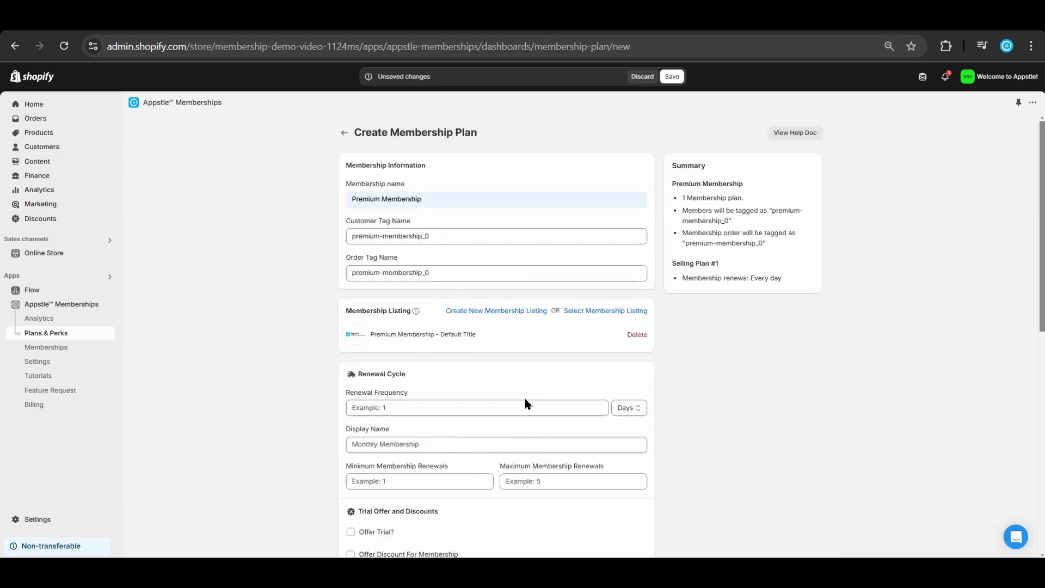
scroll(527, 403, down, 1)
click(550, 343)
text(1)
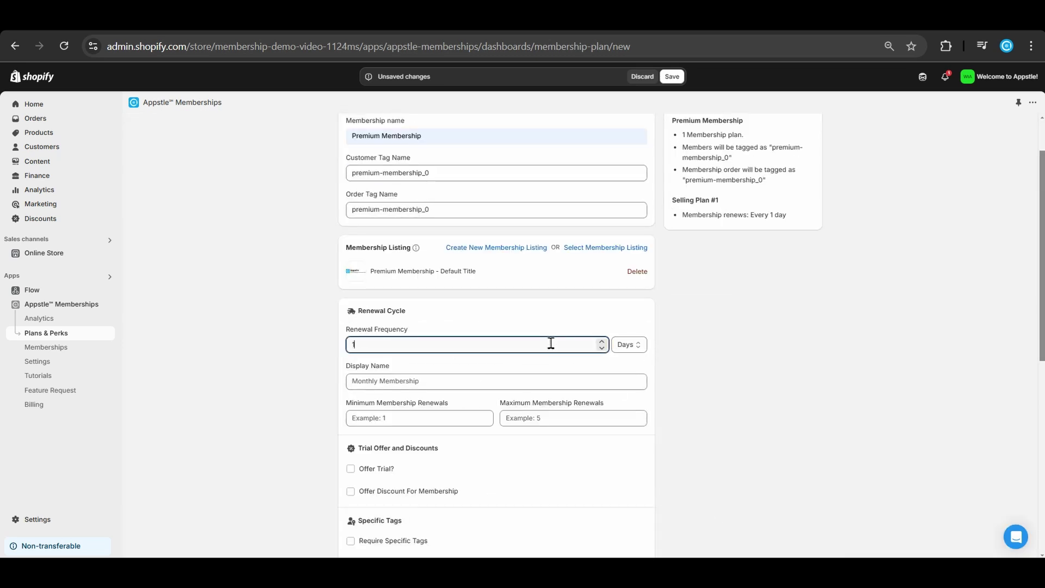
click(625, 344)
click(630, 394)
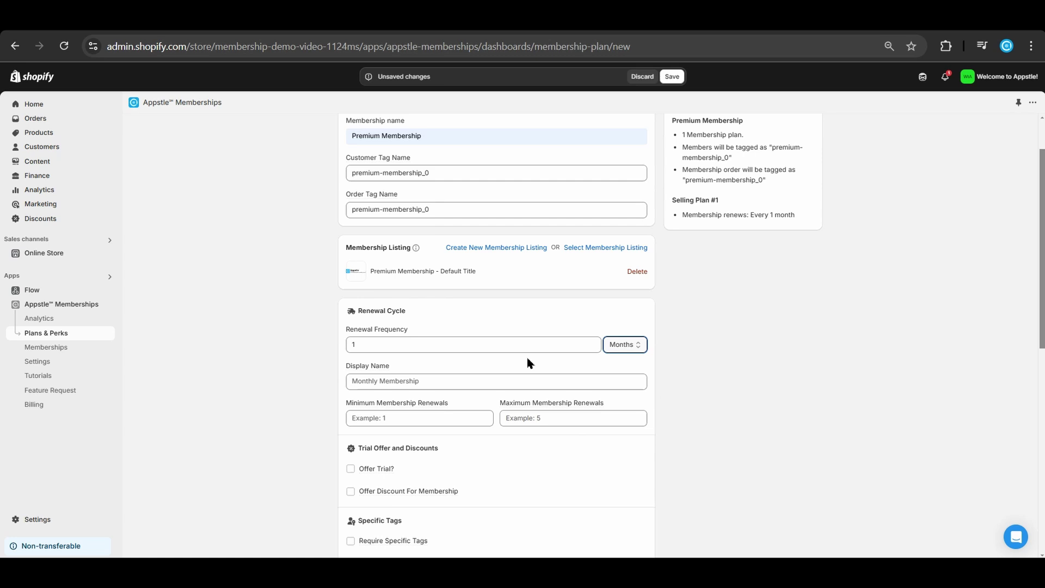
- Enter the plan's display name, beginning 'Premiu'
scroll(526, 361, down, 2)
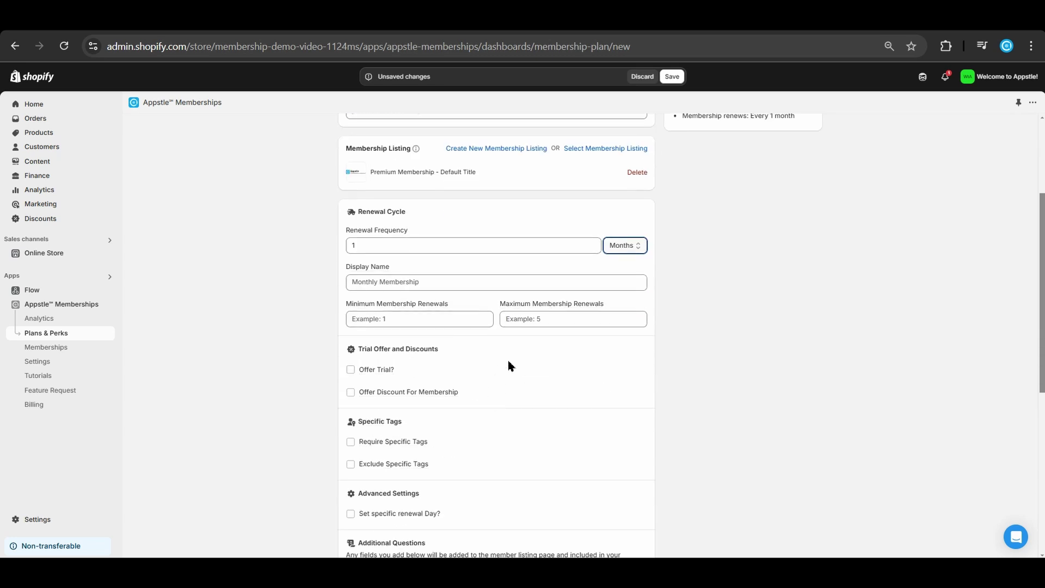
click(457, 281)
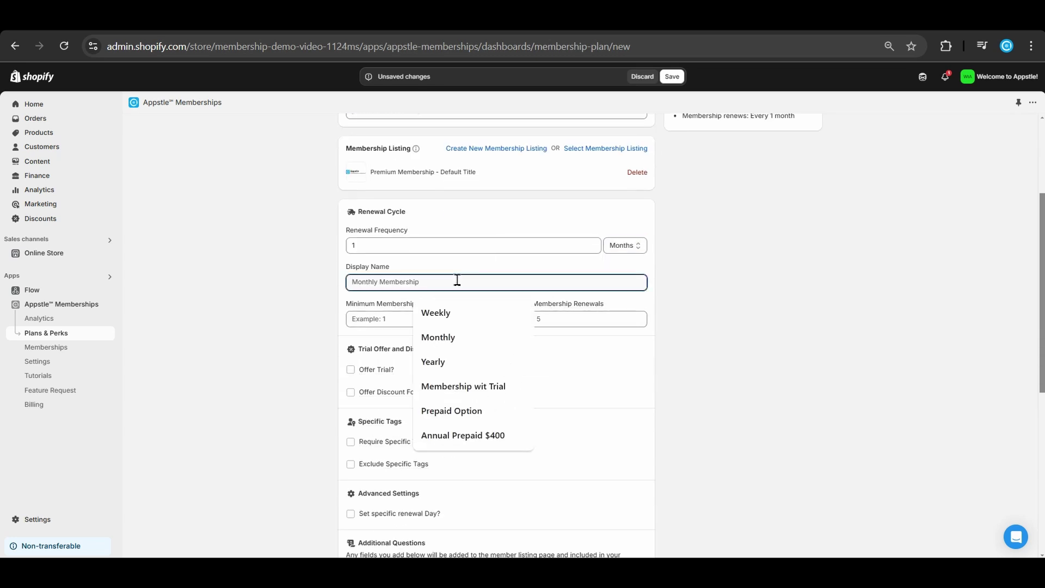
text(Premium Membership)
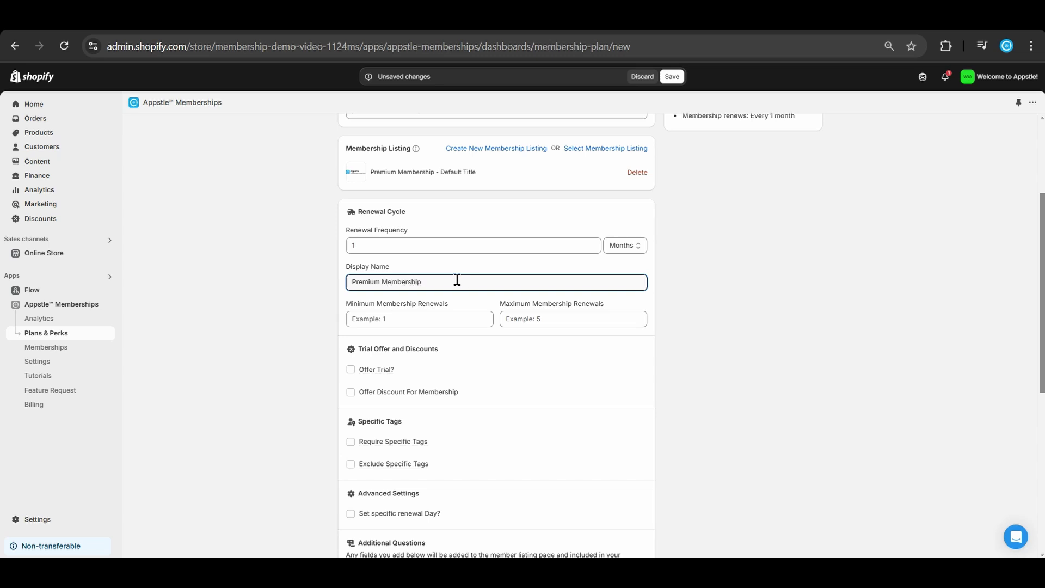
scroll(746, 405, down, 3)
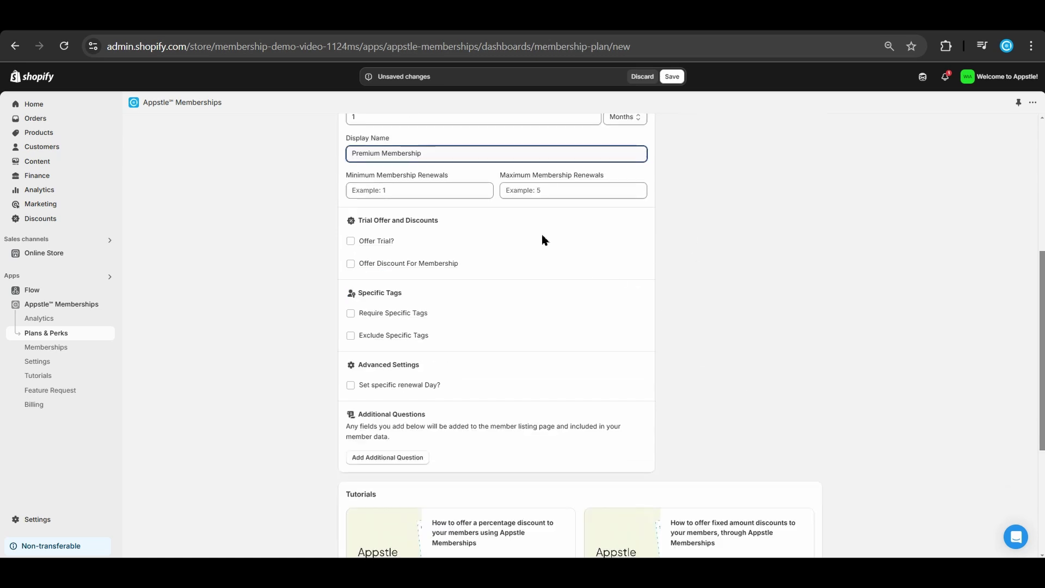
- Add a required Full Name question with validation message 'Please Enter Your Name'
click(408, 460)
scroll(510, 431, down, 2)
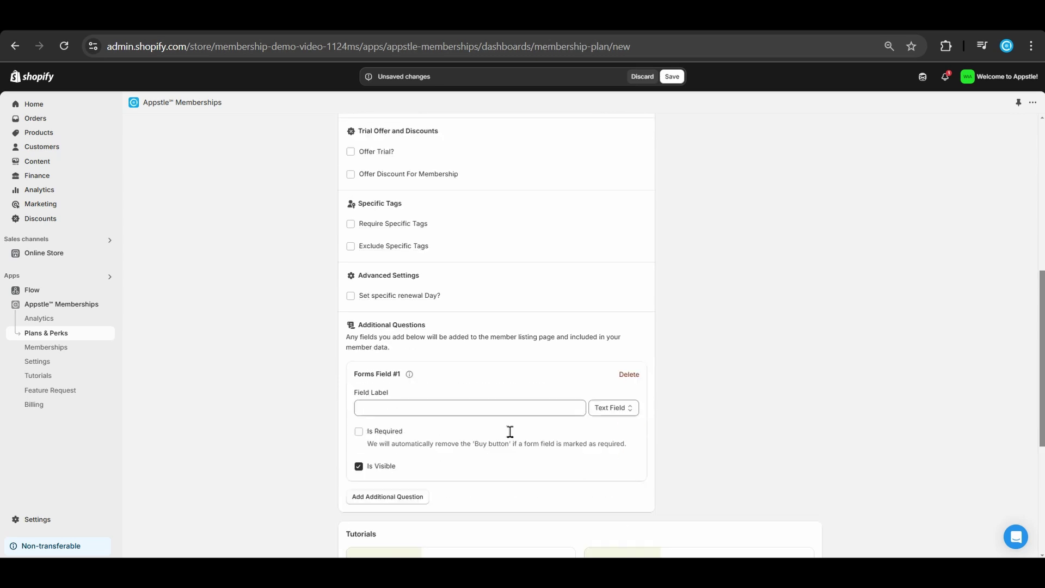
scroll(525, 416, down, 1)
click(470, 344)
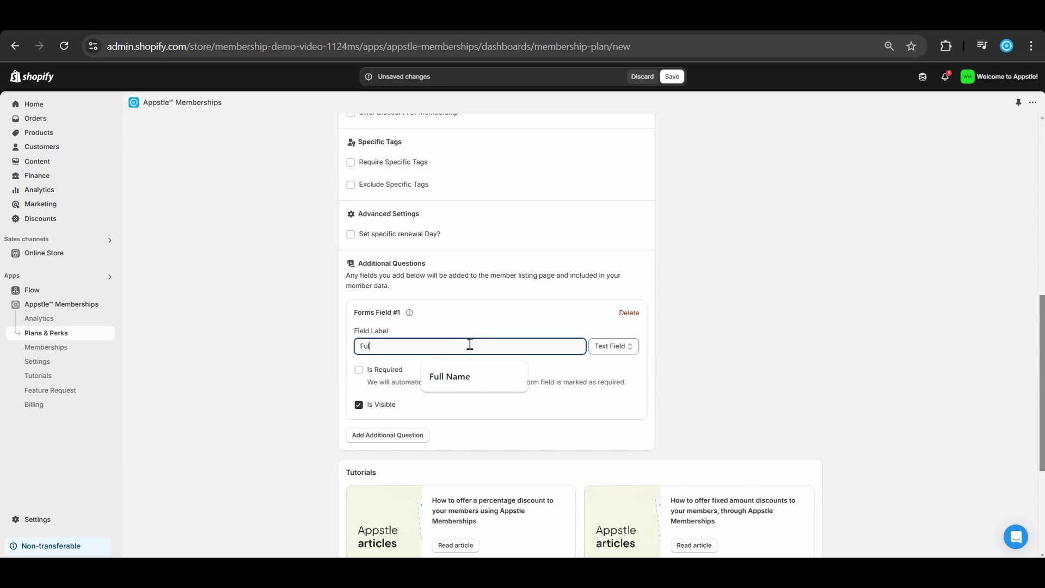
text(Full Name)
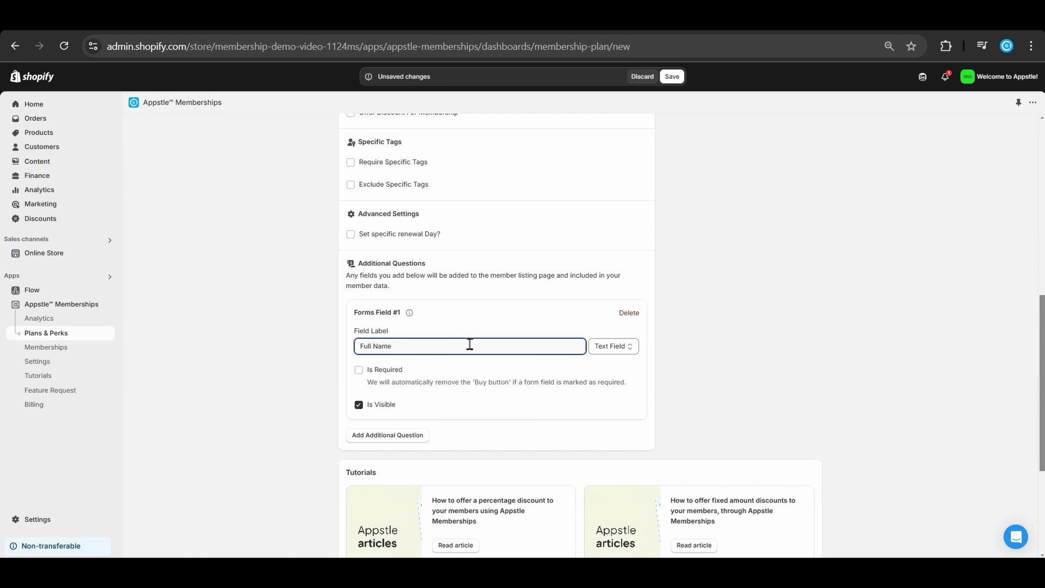
click(359, 369)
click(399, 417)
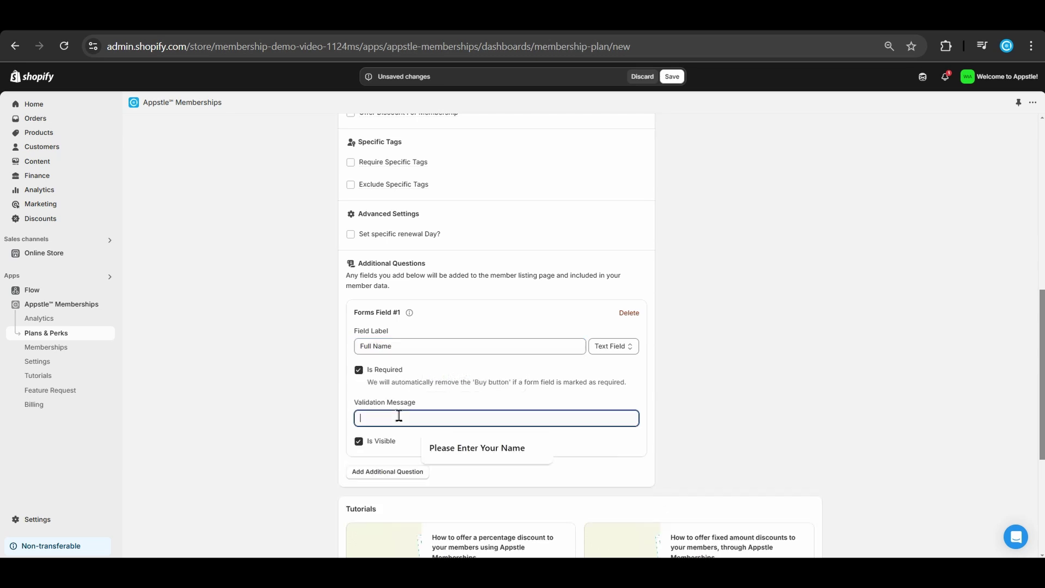
text(Please Enter Your Name)
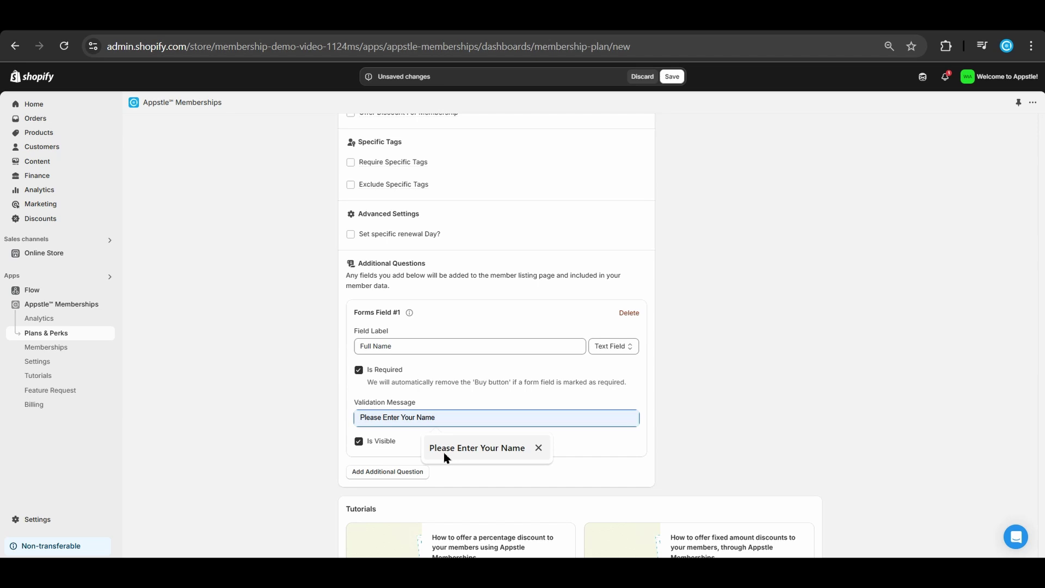
click(443, 456)
click(662, 408)
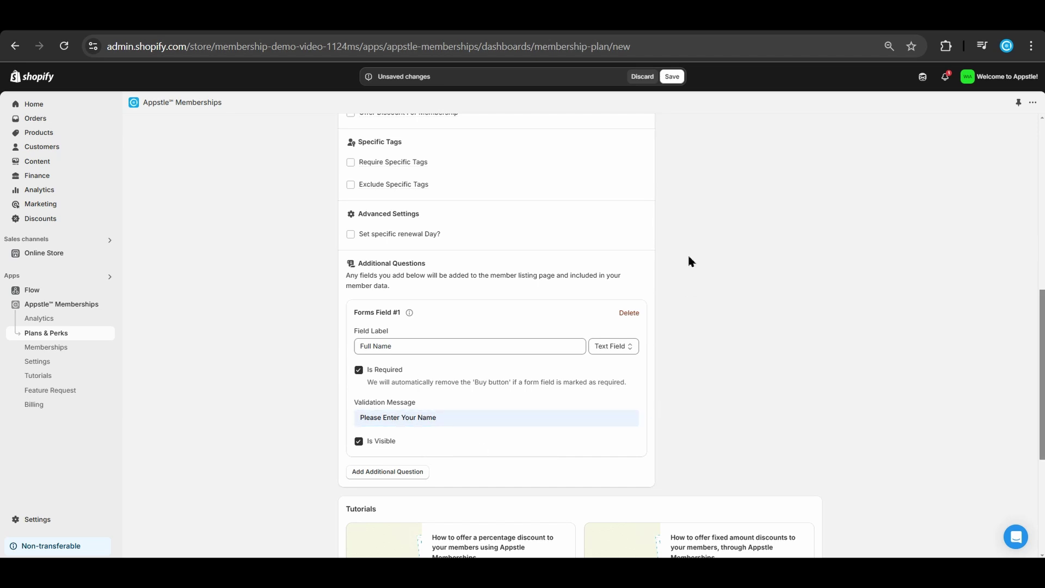
scroll(687, 256, up, 8)
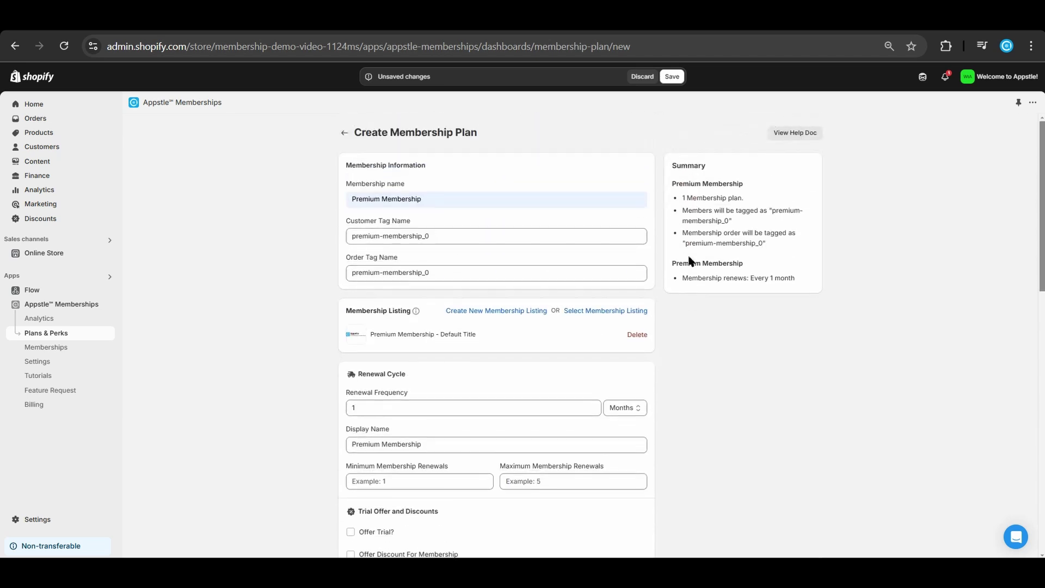
- Save the plan, open the PREMIUM20 discount and copy its ID from the address bar
click(673, 77)
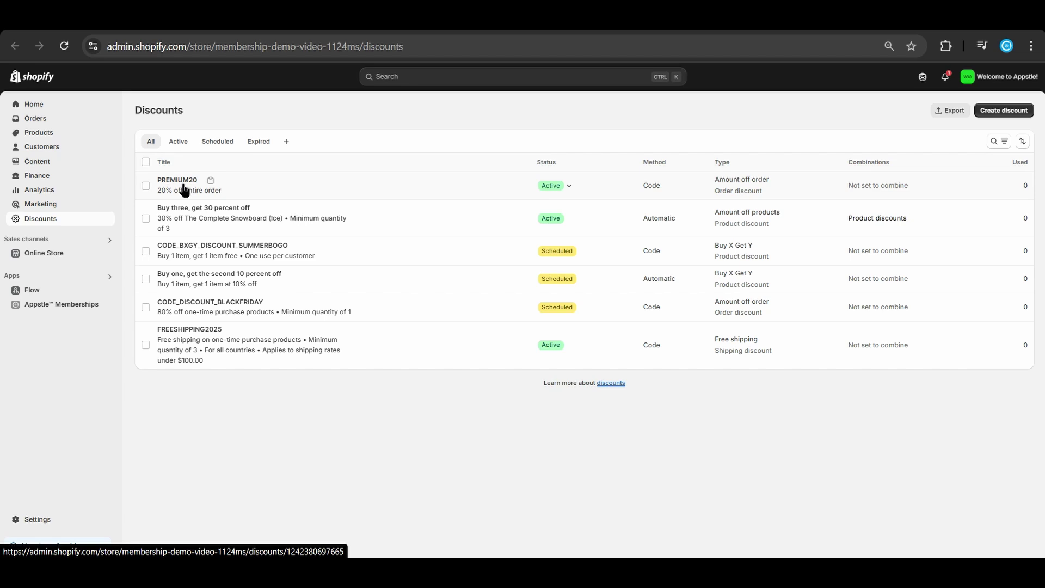
click(362, 194)
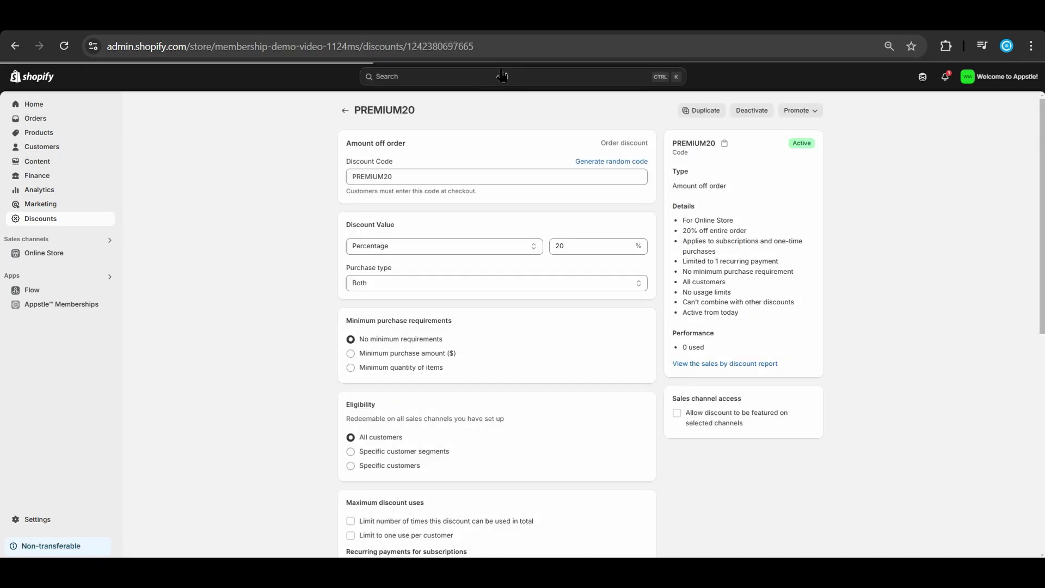
drag(479, 46, 407, 48)
key(ctrl+c)
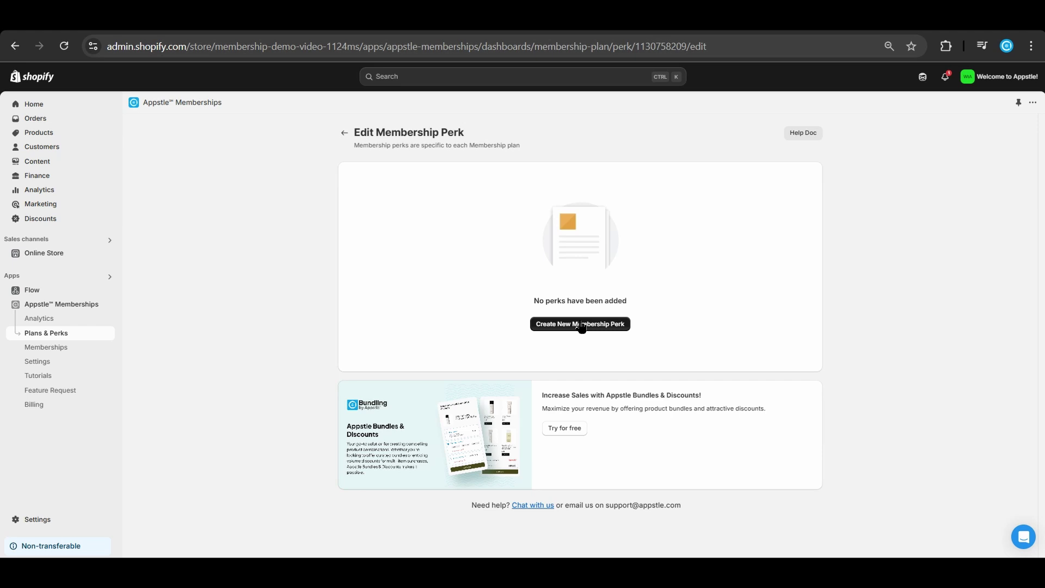
click(581, 326)
click(605, 341)
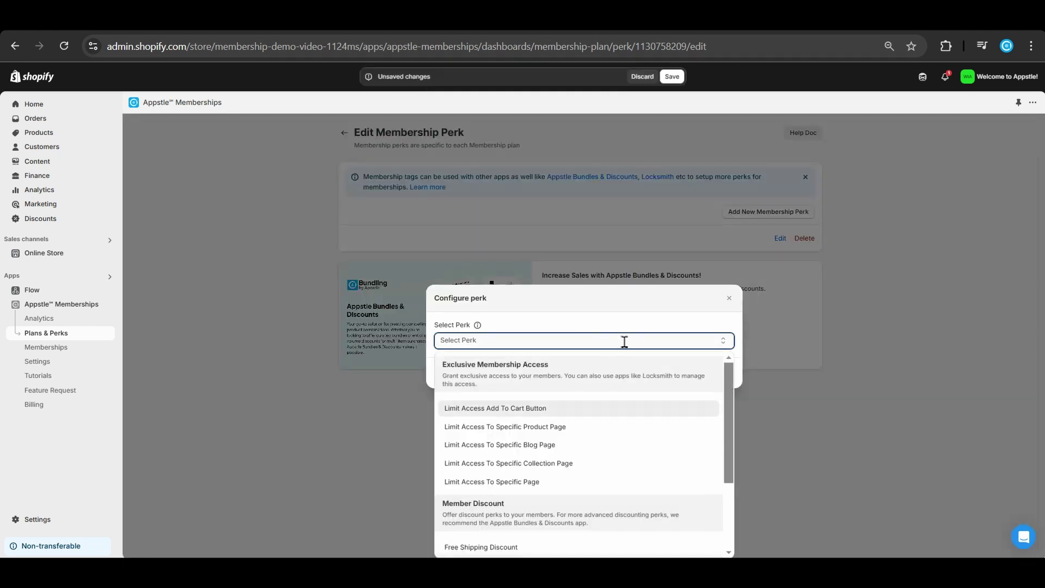
scroll(676, 422, down, 2)
click(574, 455)
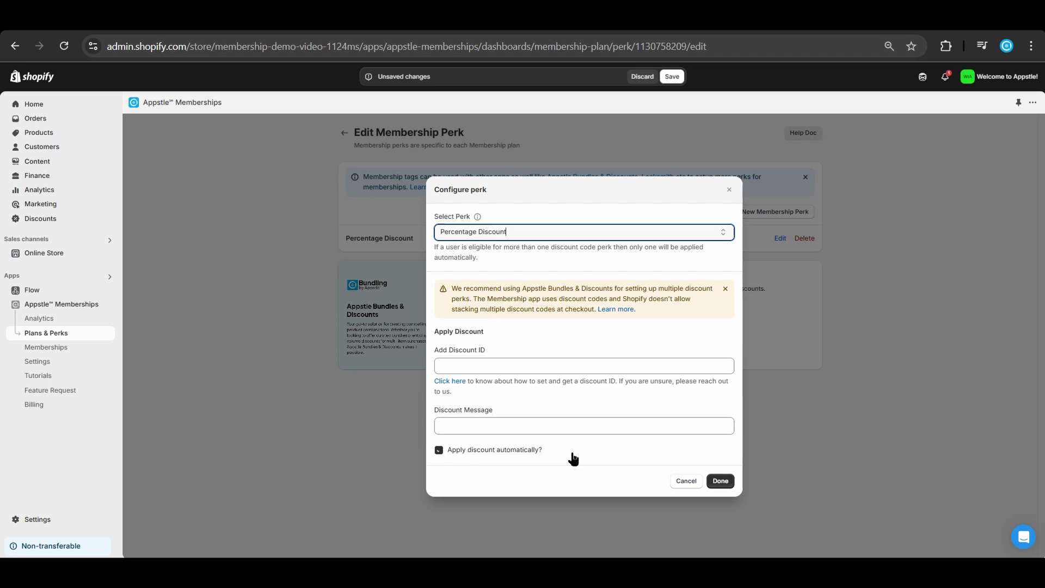
click(536, 366)
key(ctrl+v)
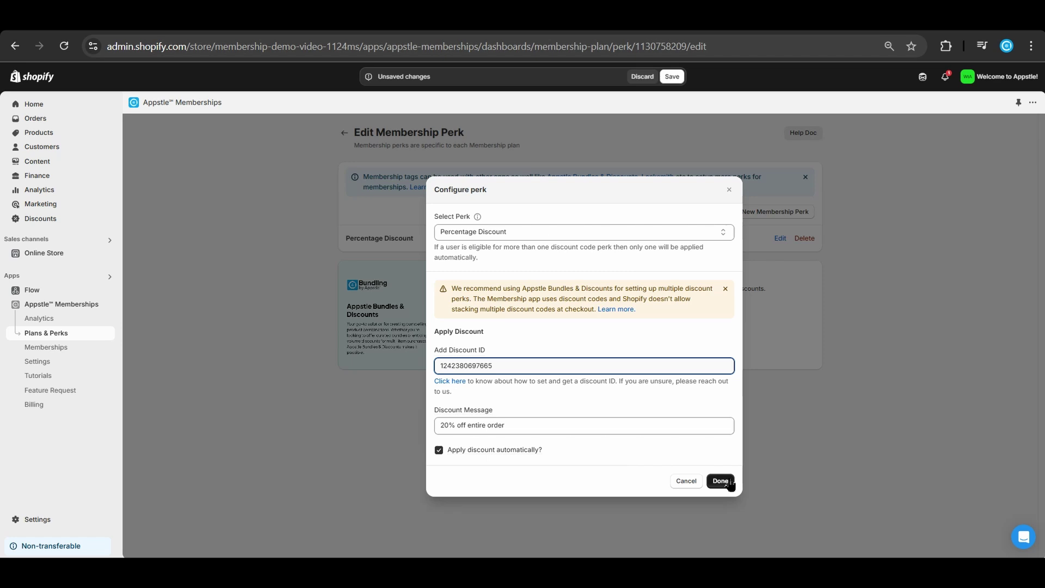
click(720, 481)
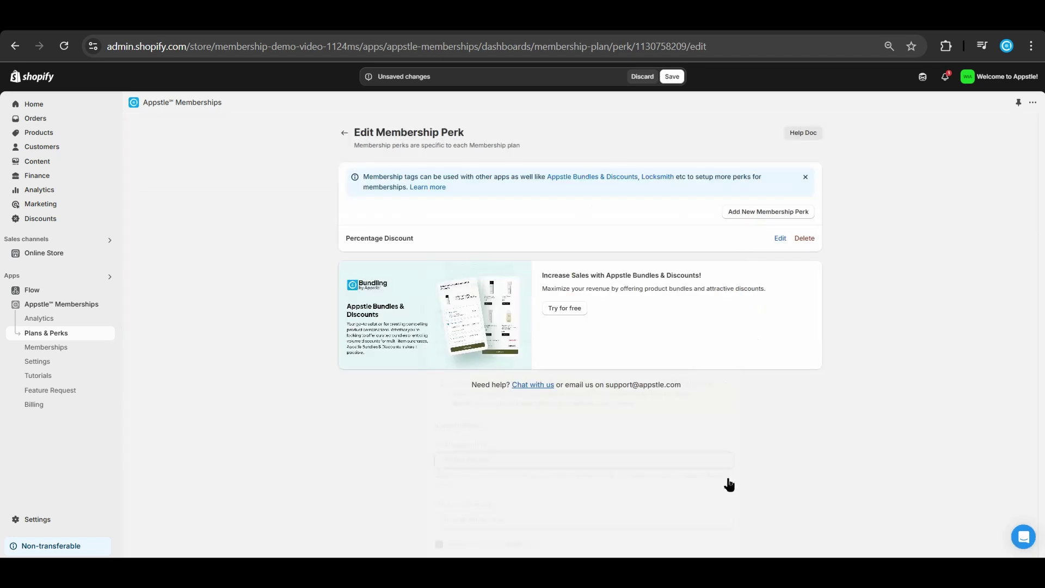
click(673, 79)
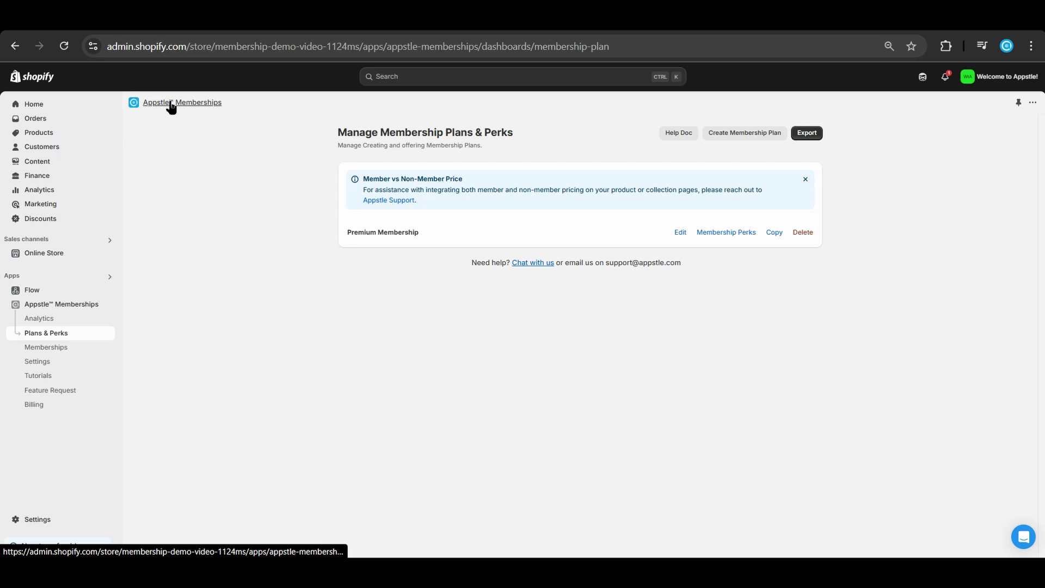
- Turn on the Appstle Memberships app embed in the theme and save the theme
click(171, 107)
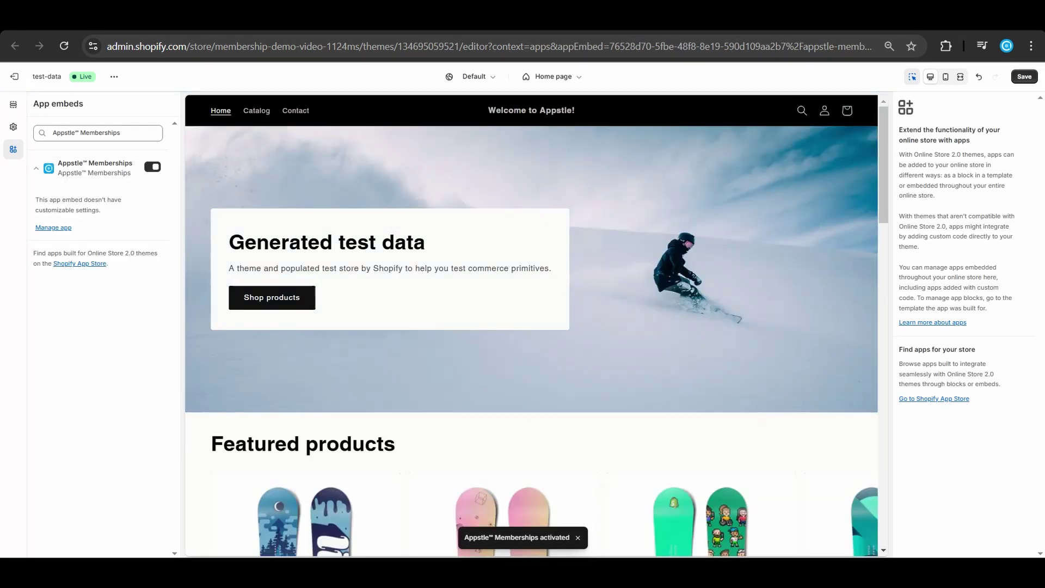
click(1024, 76)
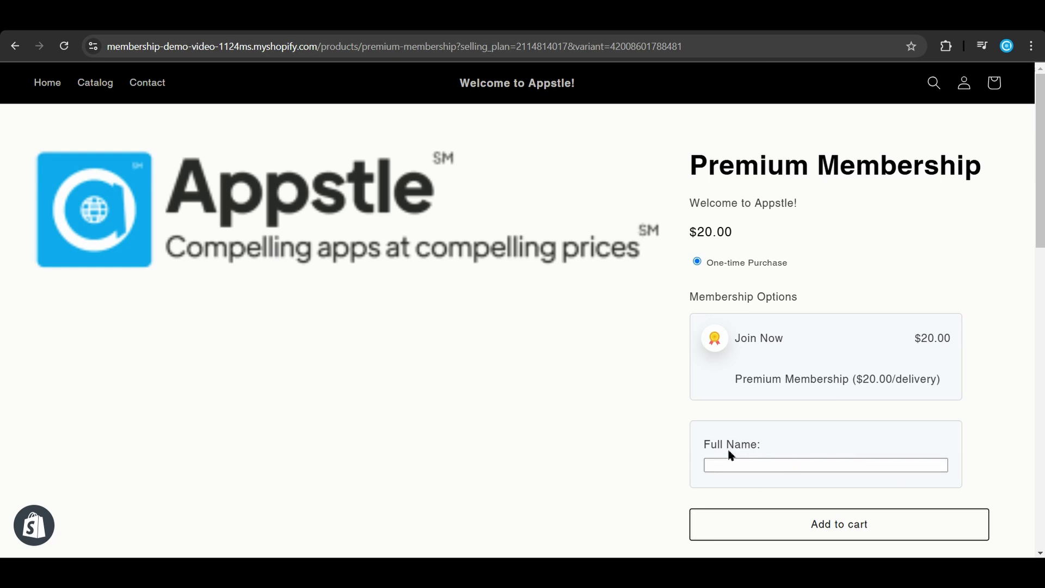
- Enter the member's full name, add Premium Membership to the cart, and check out
click(768, 464)
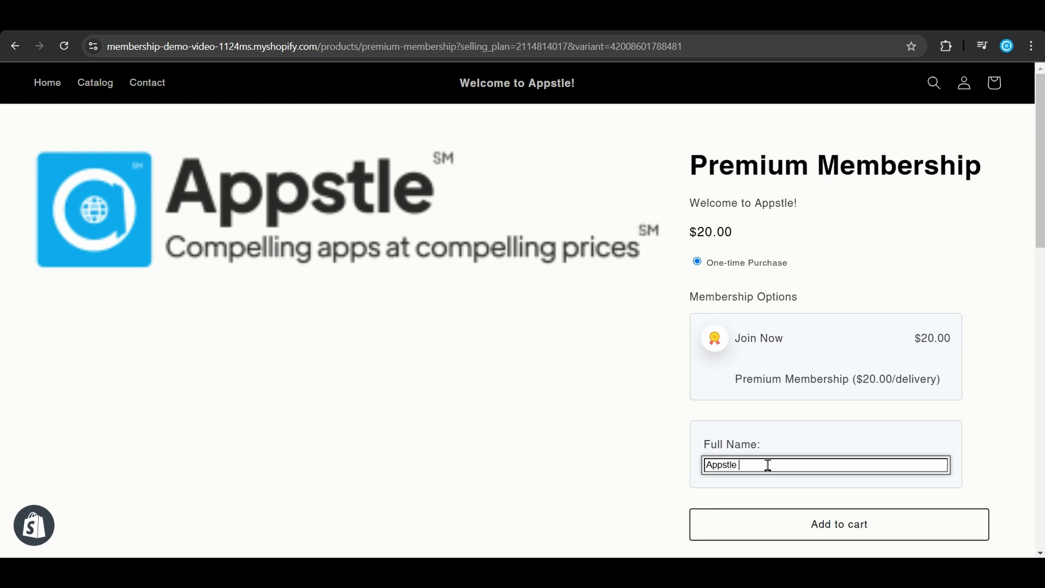
text(Appstle Support)
scroll(794, 463, down, 3)
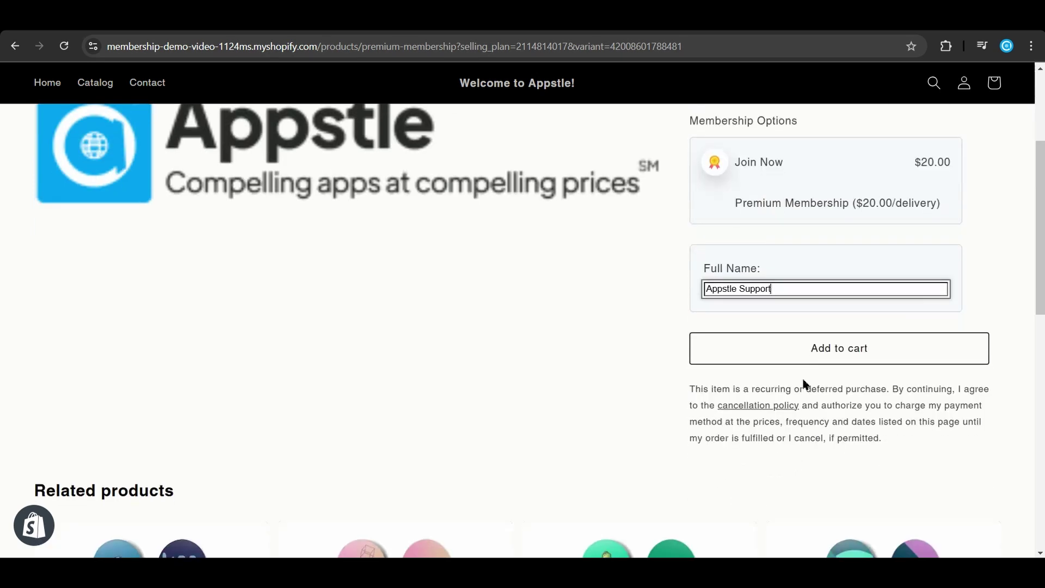
click(793, 364)
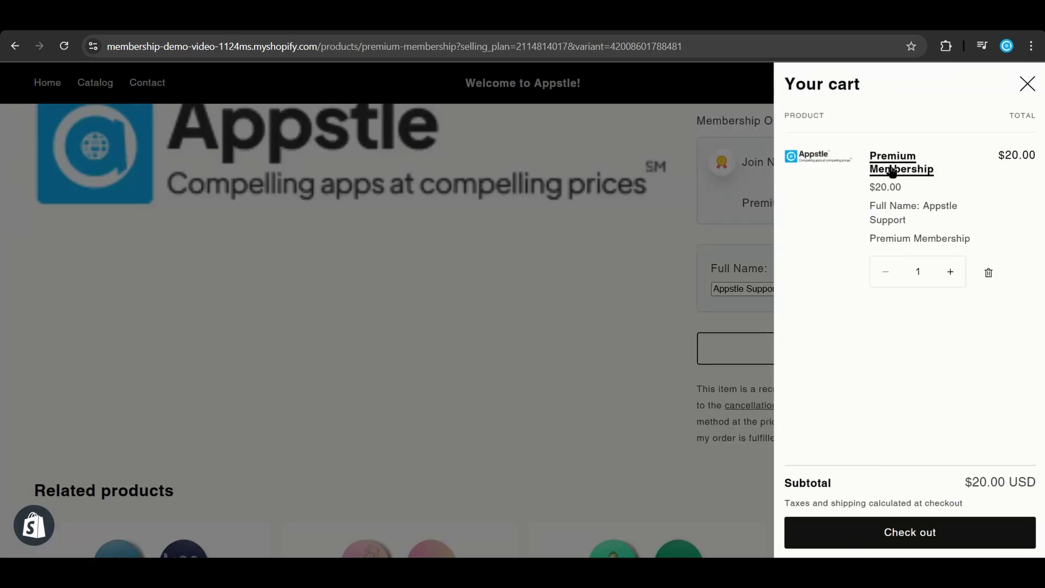
click(925, 539)
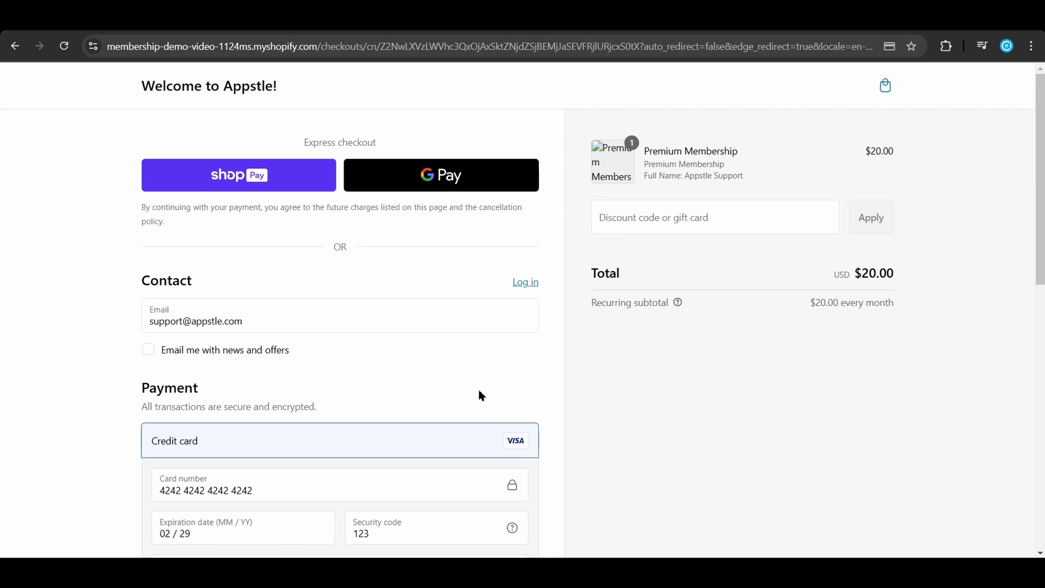
- Pay $20.00 for the Premium Membership order and view the thank-you page's Membership section
scroll(481, 395, down, 4)
scroll(481, 396, down, 8)
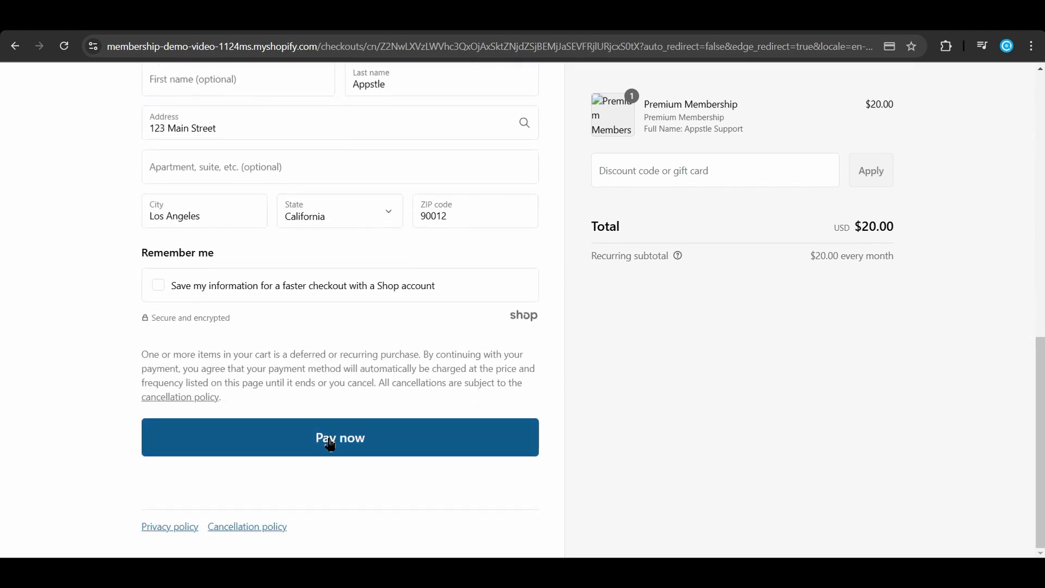
click(328, 440)
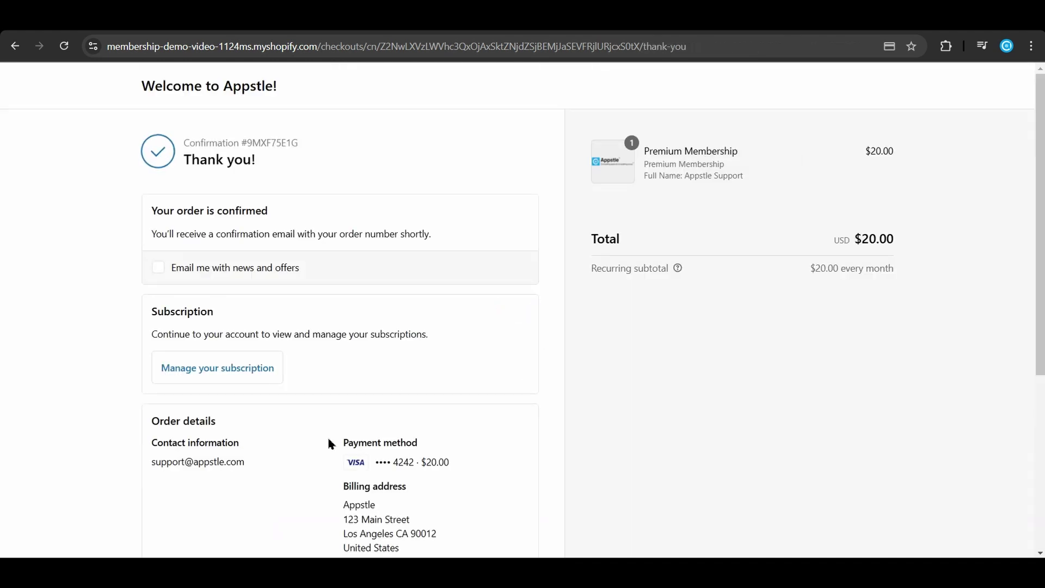
scroll(335, 372, down, 5)
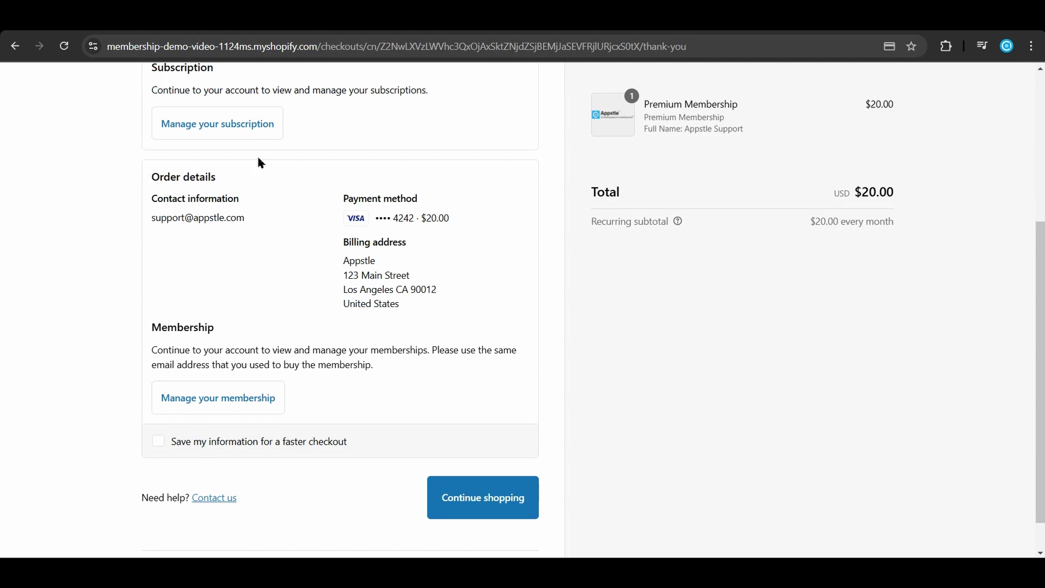
- Log in to the customer account and view the Premium Membership subscription details (next order Mar 12)
click(247, 406)
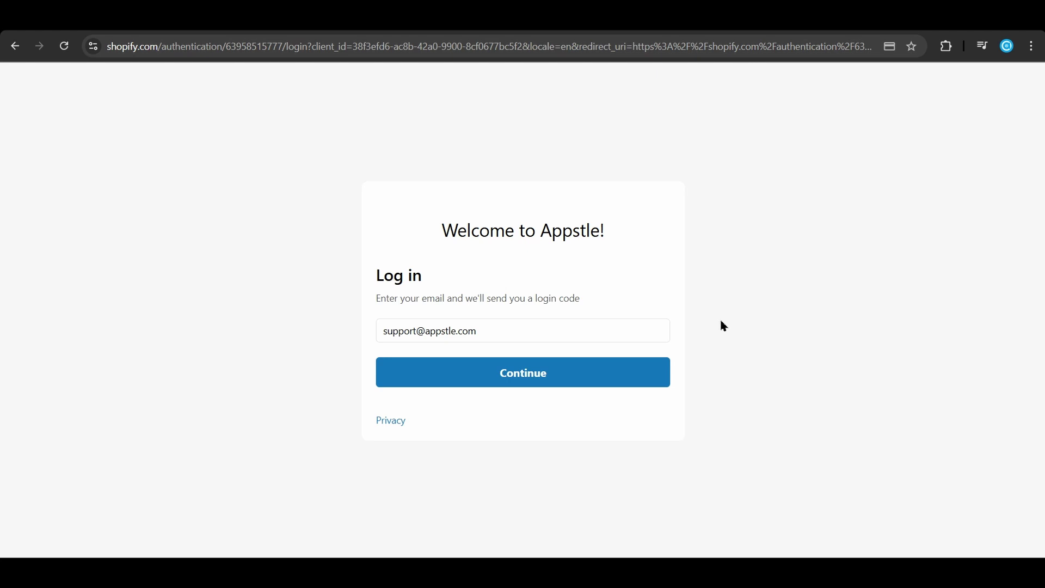
click(525, 379)
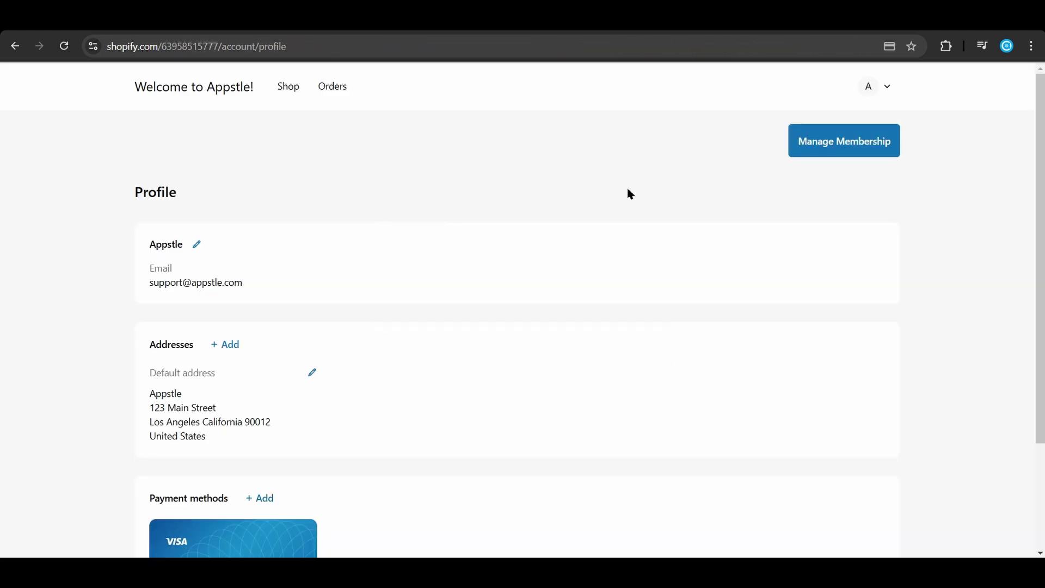
click(871, 142)
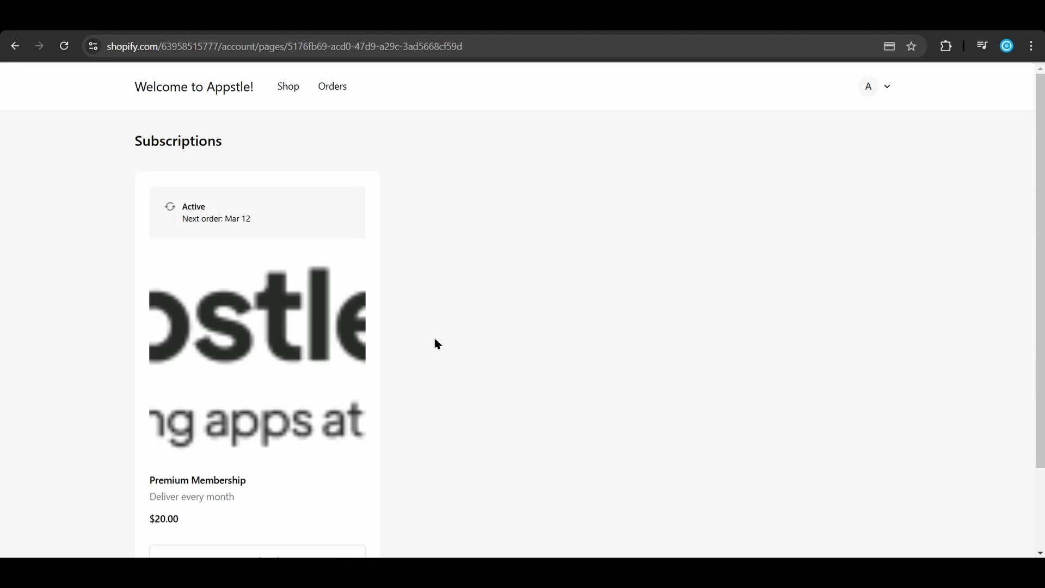
scroll(435, 343, down, 2)
scroll(289, 261, up, 2)
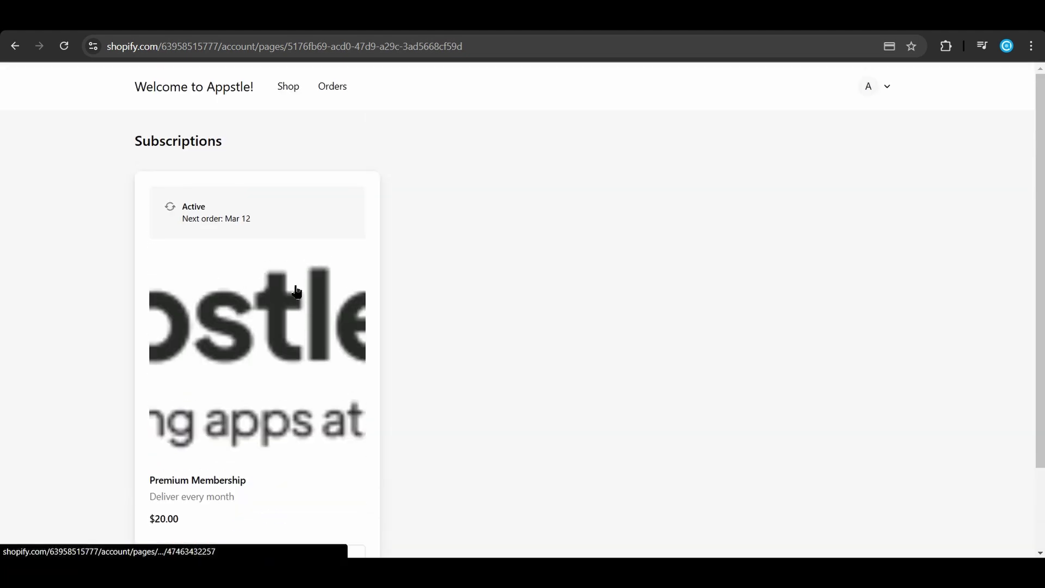
scroll(296, 292, down, 2)
click(275, 467)
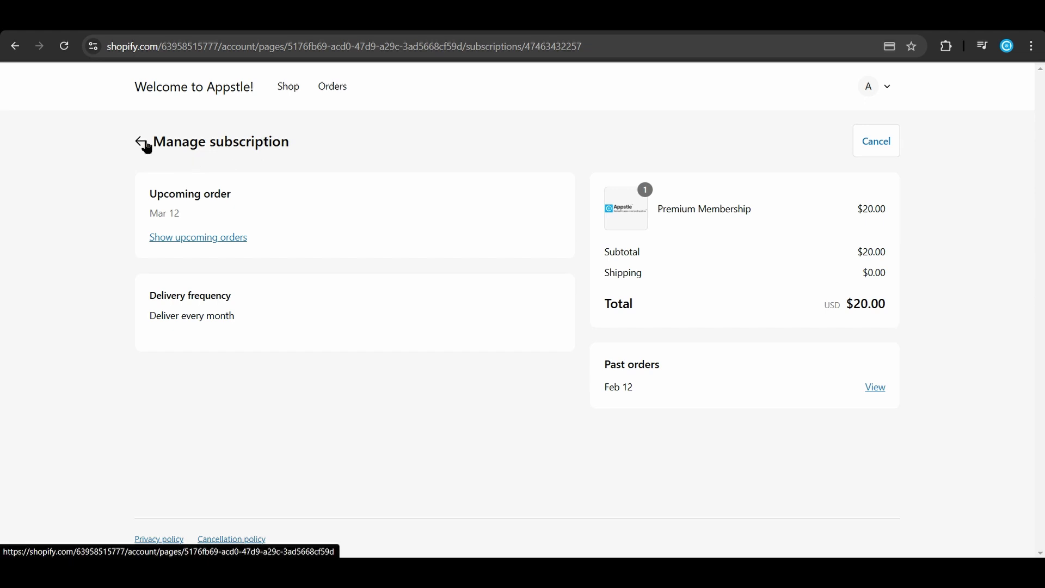
- Add The Collection Snowboard: Hydrogen from the storefront catalog to the cart
click(203, 95)
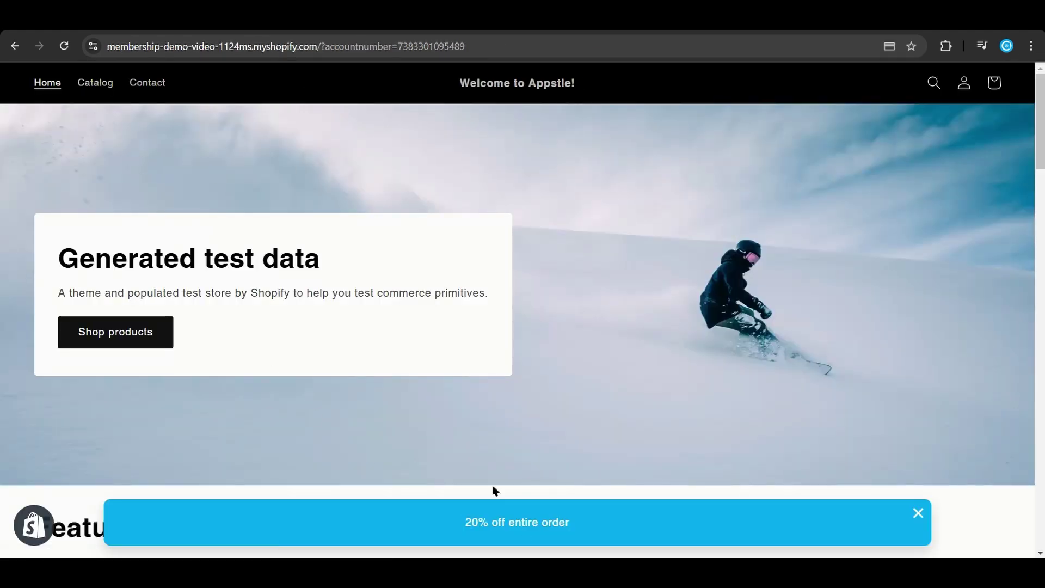
click(103, 86)
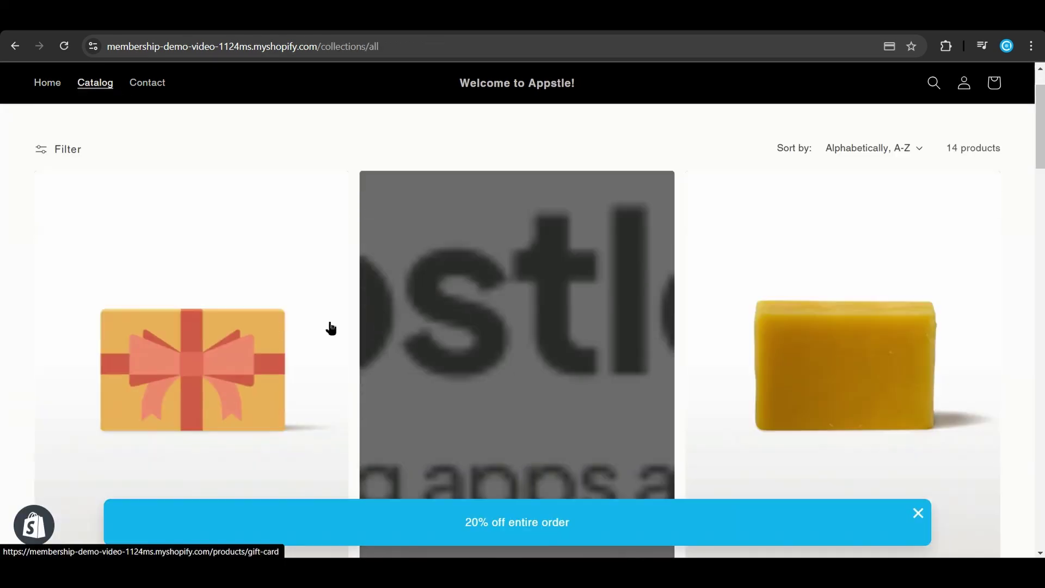
scroll(329, 326, down, 10)
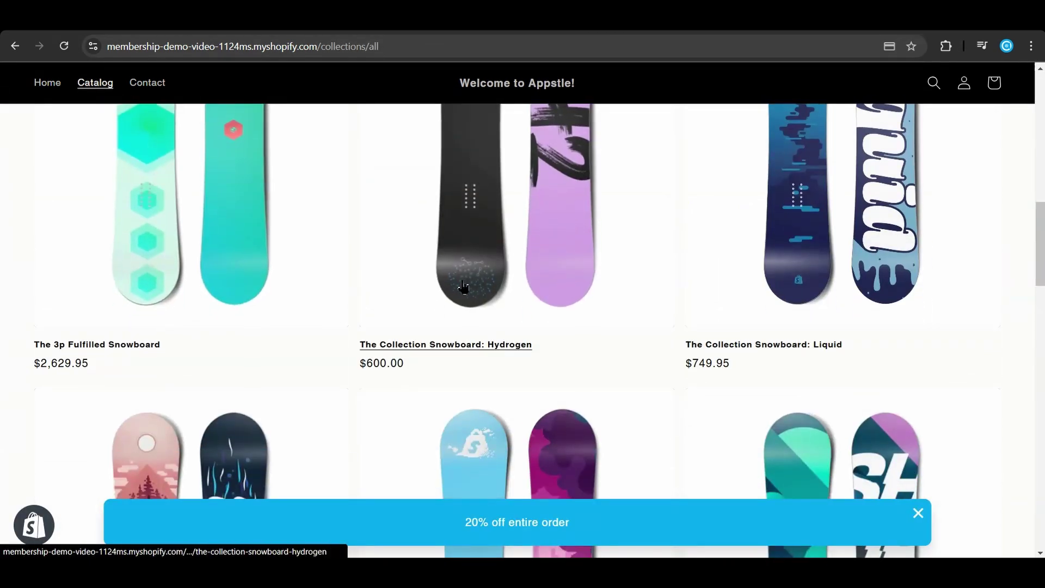
click(482, 270)
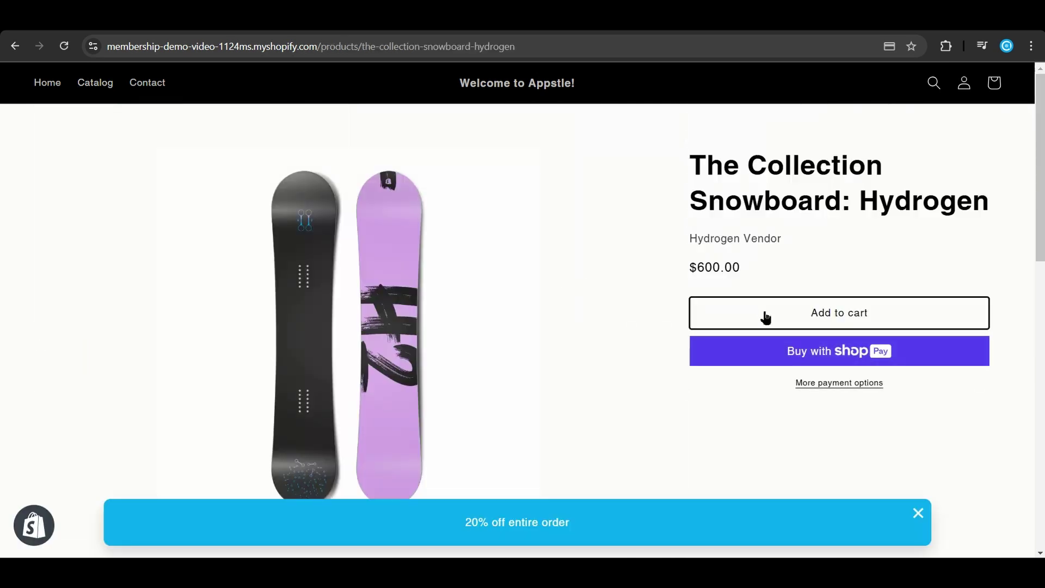
click(765, 317)
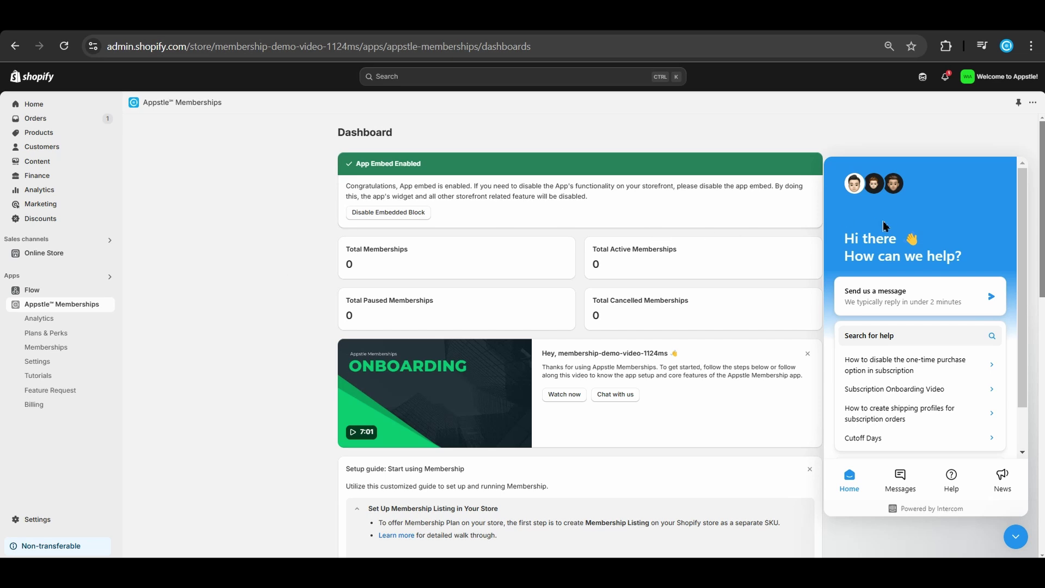
- Start a new message to Appstle support from the Intercom help widget
click(872, 305)
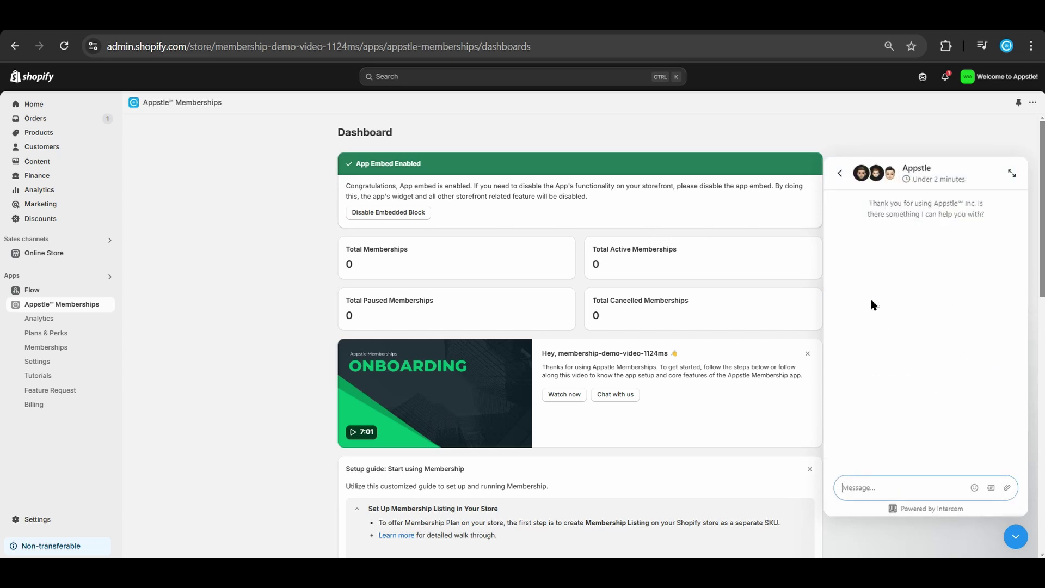